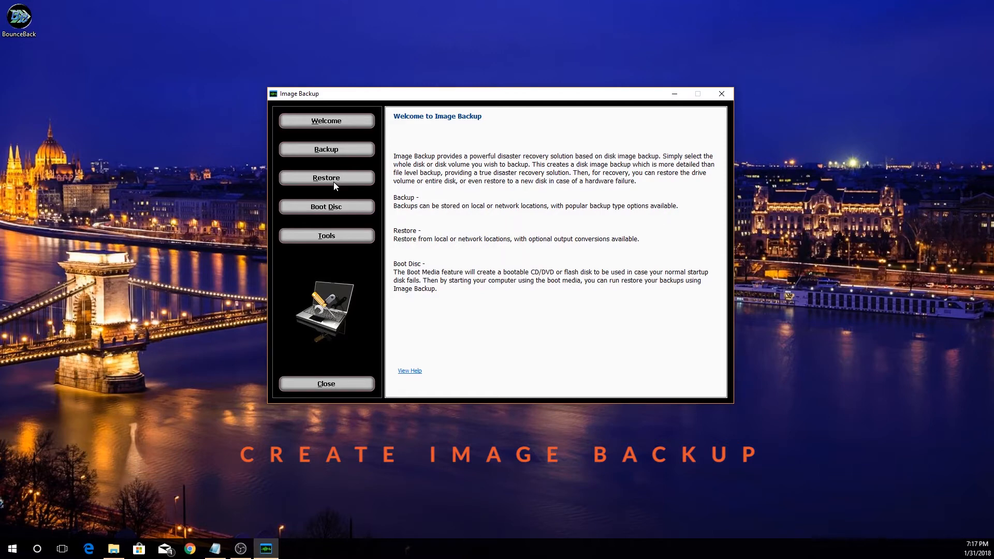
# - Start a new image backup and select the whole Disk 0 (122 GB) as the source
pyautogui.click(329, 153)
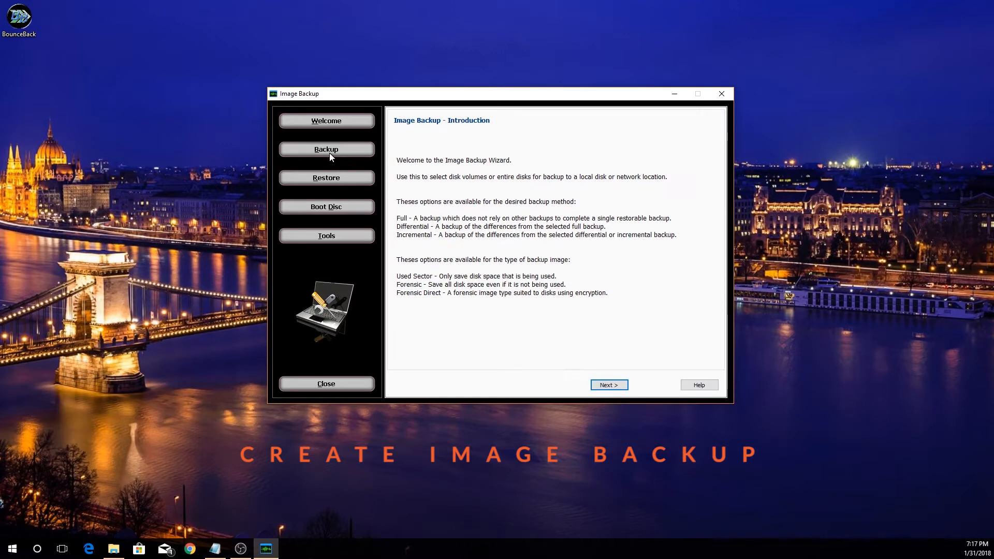
pyautogui.click(600, 384)
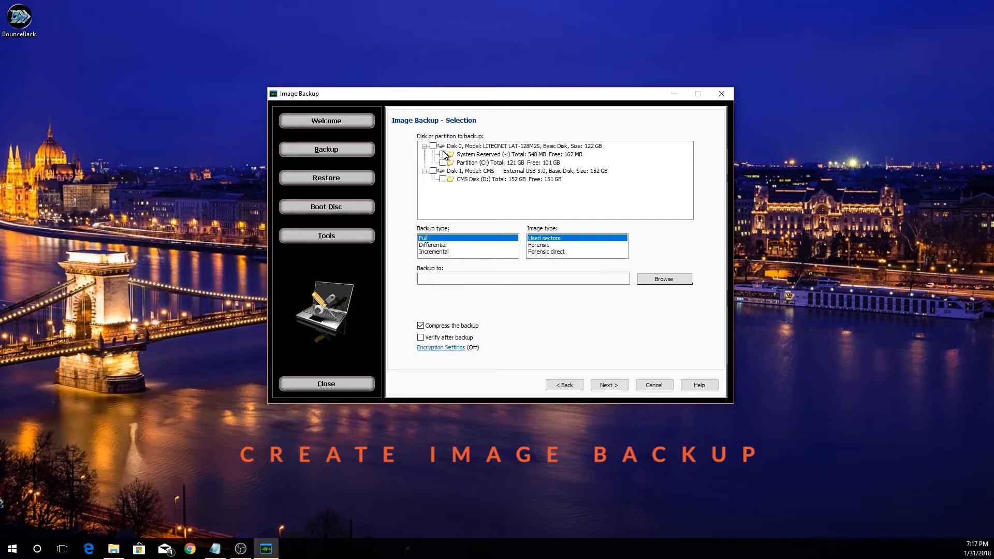
pyautogui.click(432, 146)
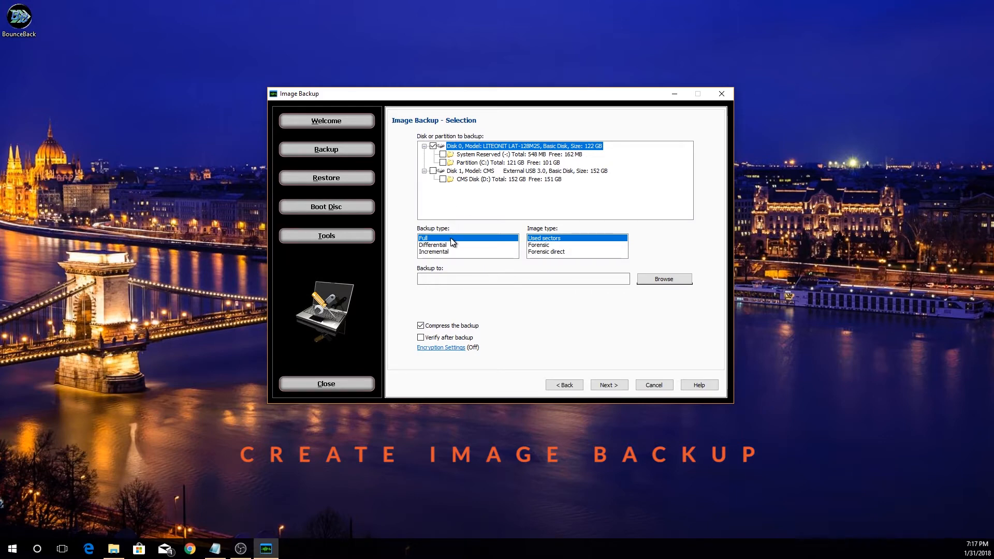
# - Save the backup image as BackupImage-20180131.ndf in D:\My Image Backups
pyautogui.click(664, 280)
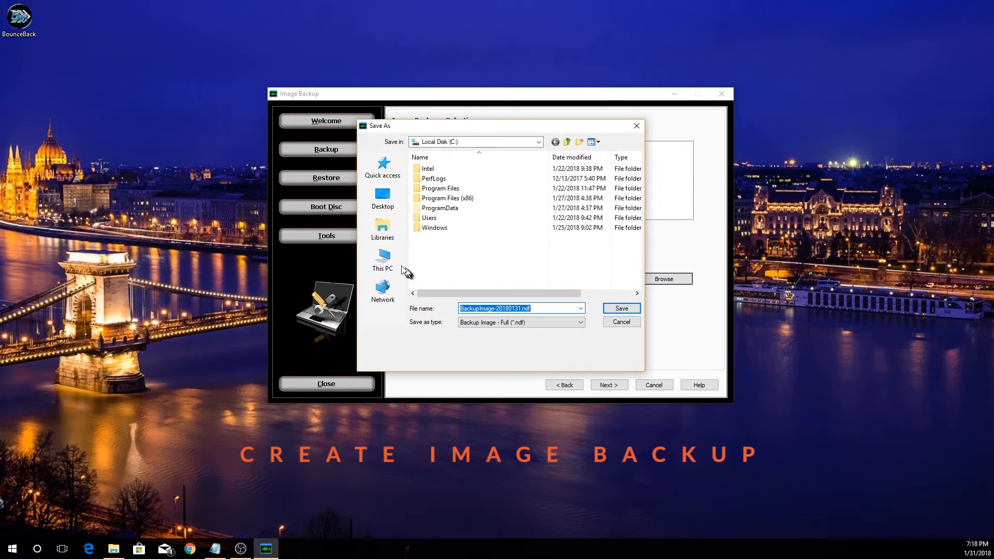
pyautogui.click(383, 259)
pyautogui.click(638, 261)
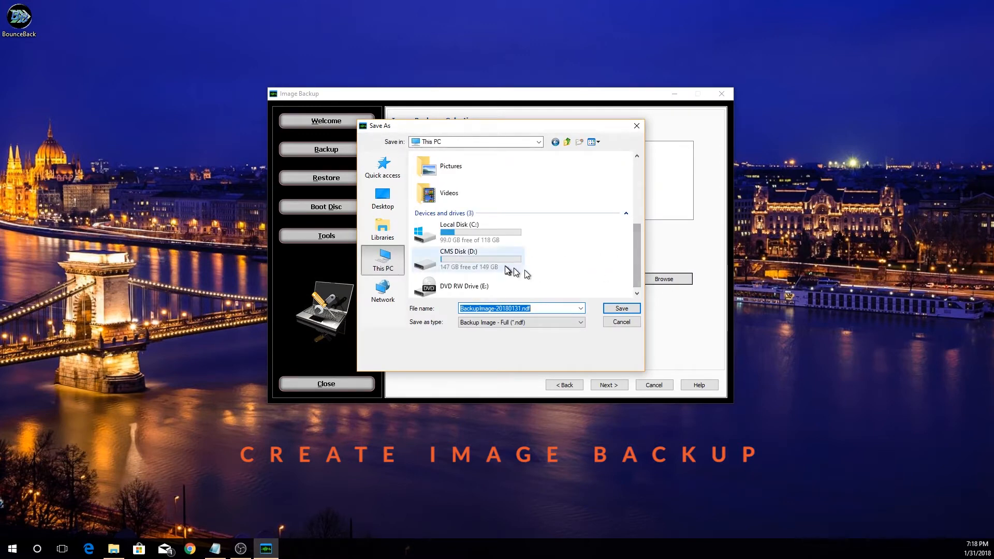
pyautogui.click(470, 257)
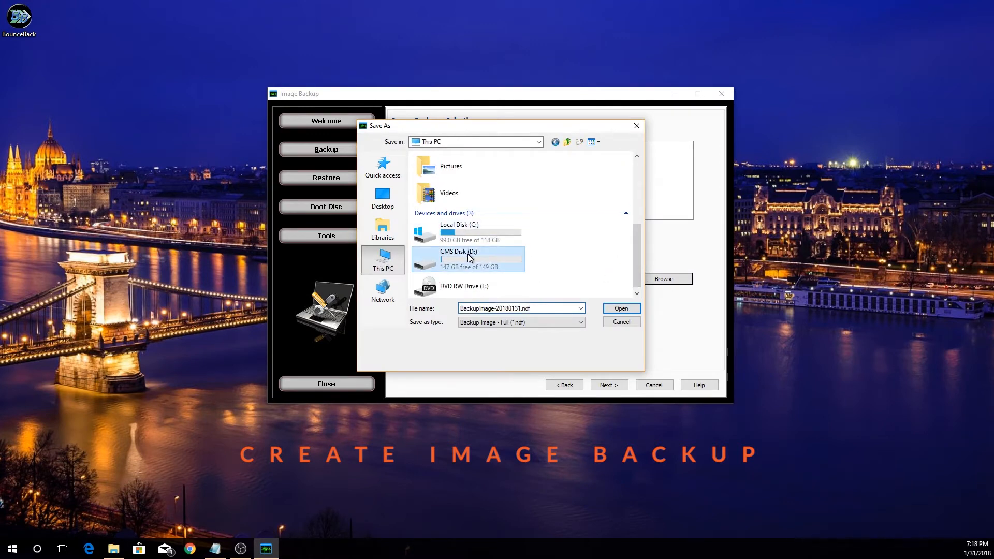
pyautogui.doubleClick(469, 256)
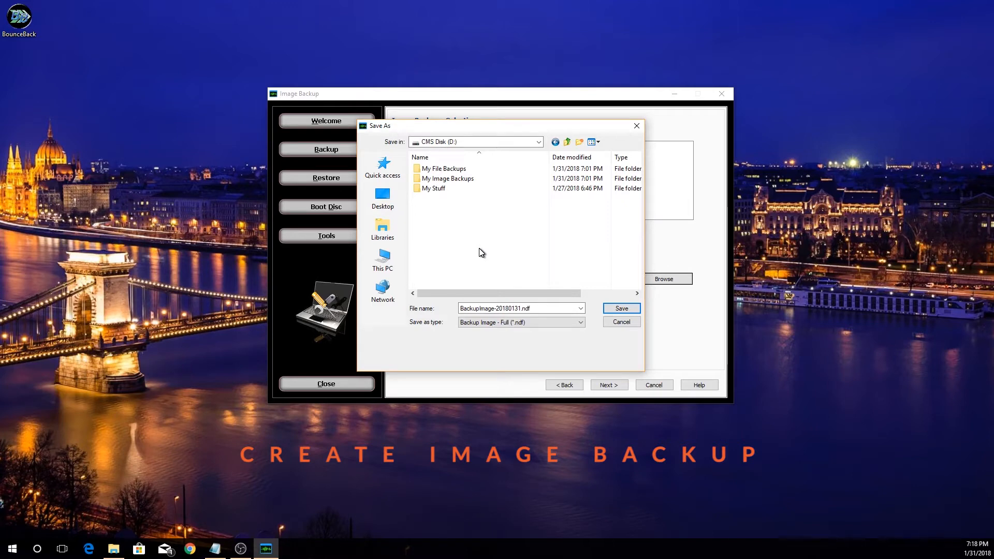
pyautogui.doubleClick(452, 180)
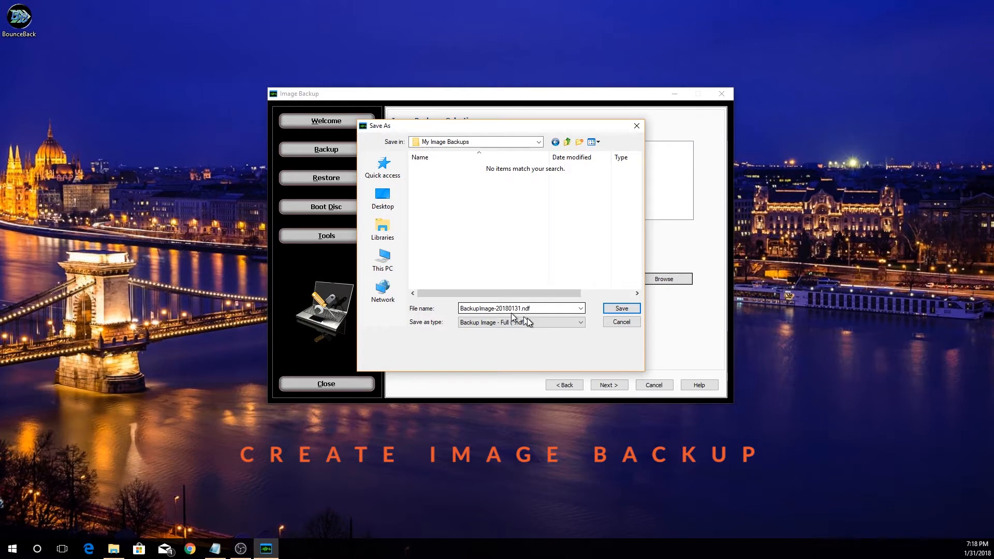
pyautogui.click(620, 308)
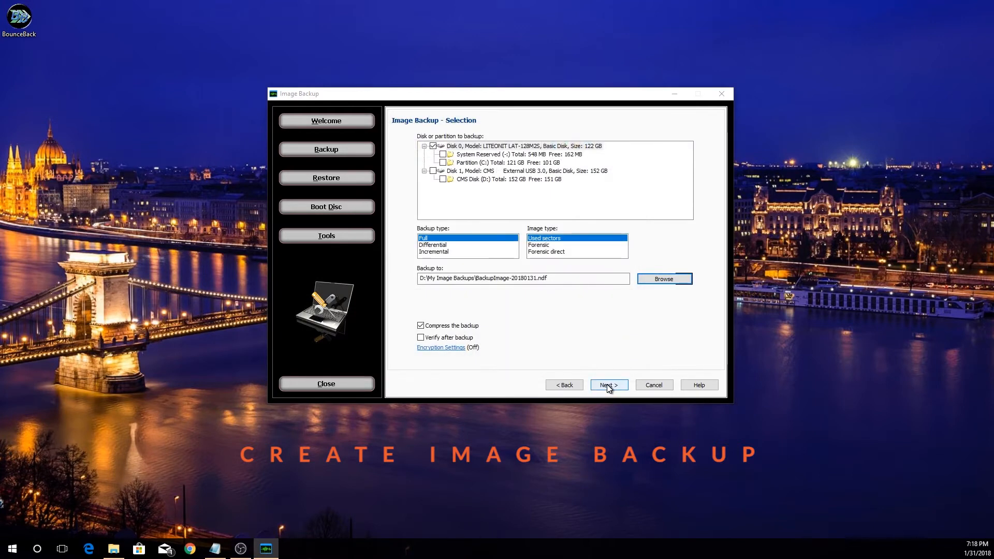
# - Run the full Disk 0 backup to completion, then bring up File Explorer to view the new image
pyautogui.click(608, 386)
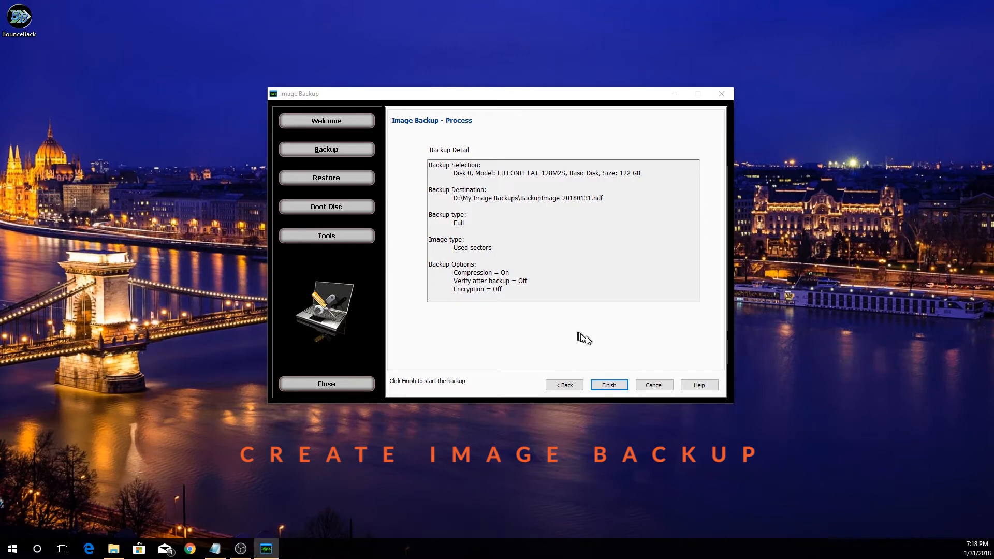
pyautogui.click(615, 387)
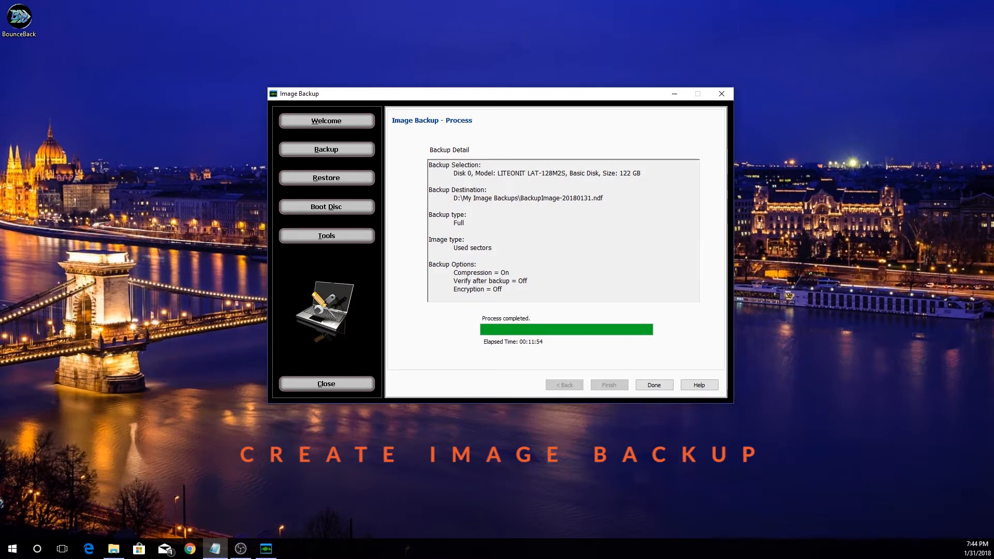
pyautogui.click(113, 548)
# - Move the Explorer window over the backup dialog and browse to This PC
pyautogui.moveTo(721, 66); pyautogui.dragTo(498, 121)
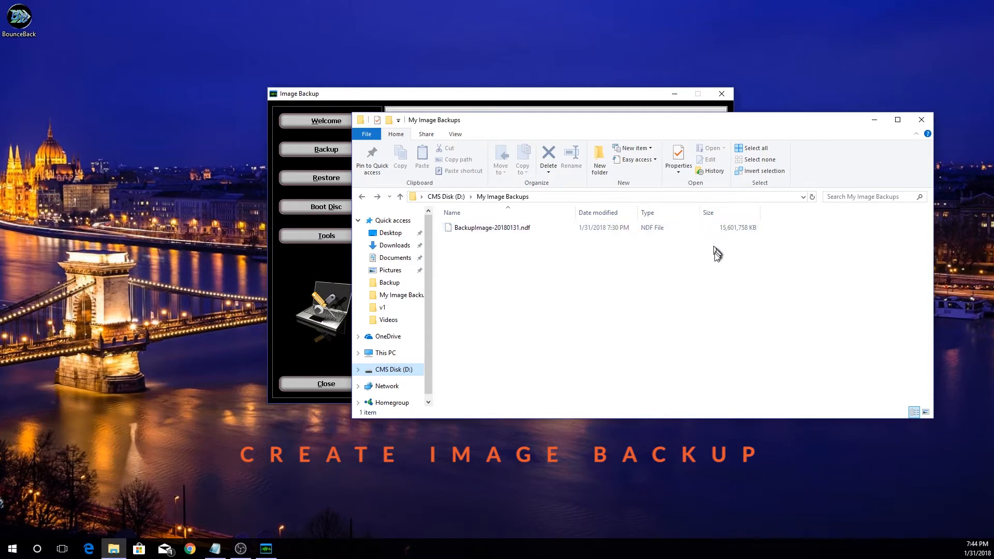
pyautogui.click(406, 354)
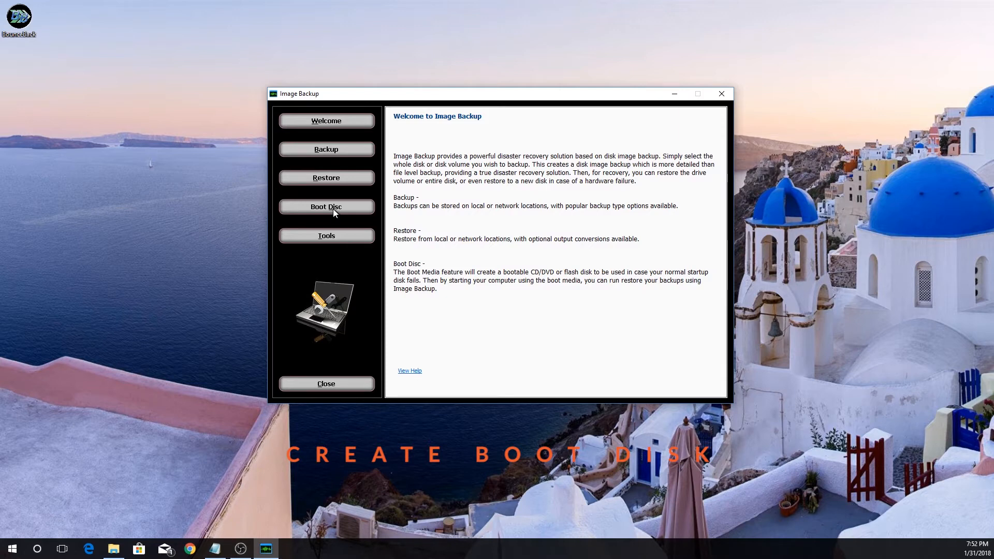
# - Open the Boot Disc wizard and compare the Simple and Advanced boot media types
pyautogui.click(504, 258)
pyautogui.click(504, 268)
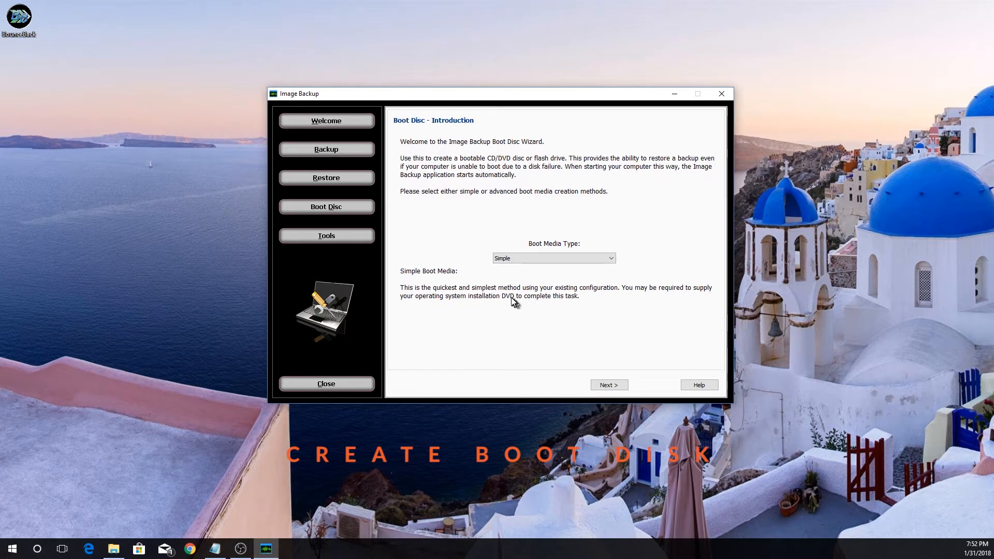
pyautogui.click(510, 261)
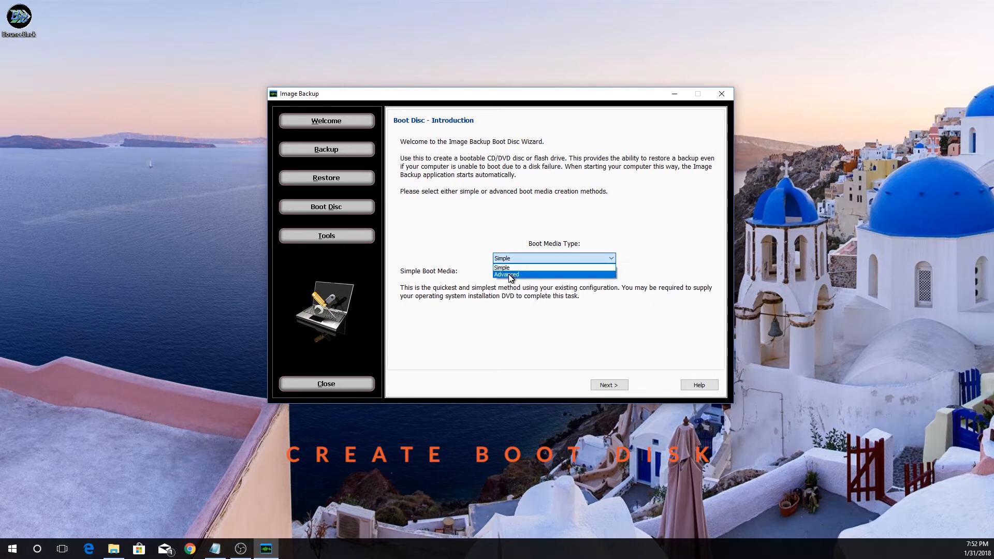
pyautogui.click(509, 275)
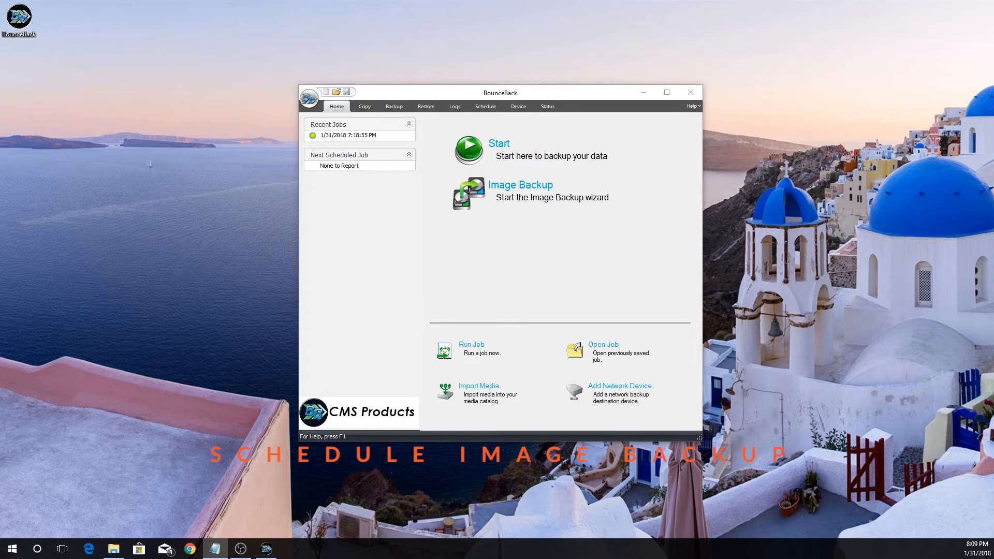
# - Create a scheduled Full image backup job covering Disk 0, up to the destination page
pyautogui.click(550, 195)
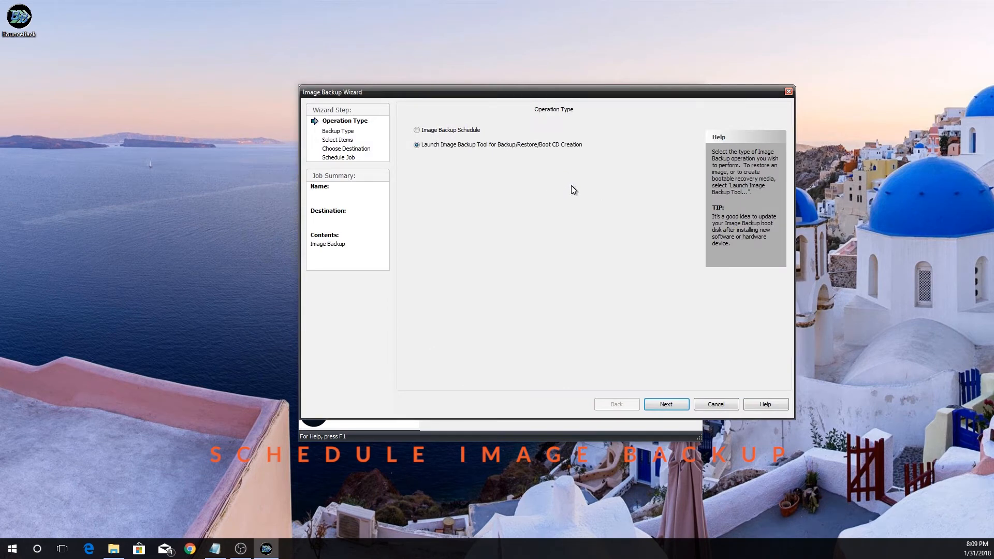
pyautogui.click(458, 131)
pyautogui.click(663, 404)
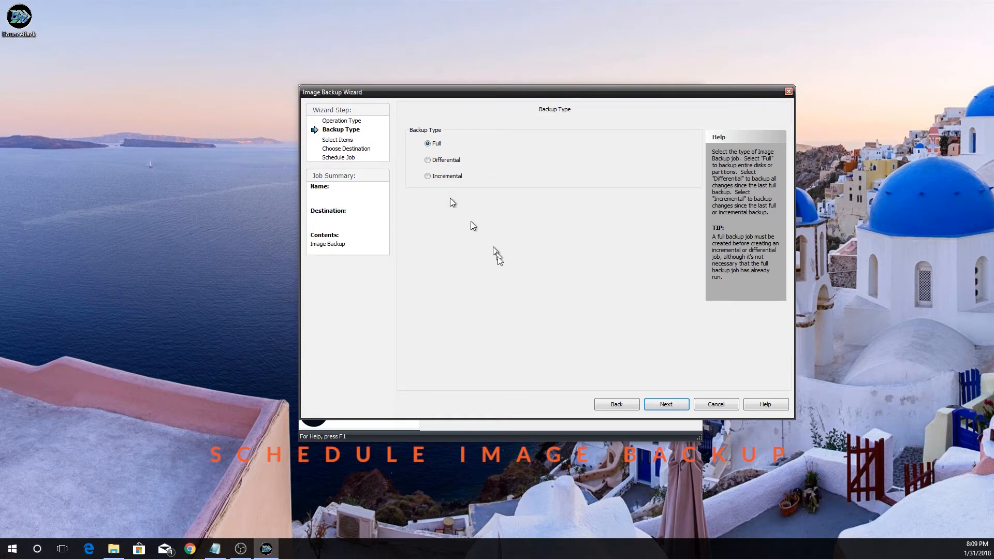
pyautogui.click(657, 404)
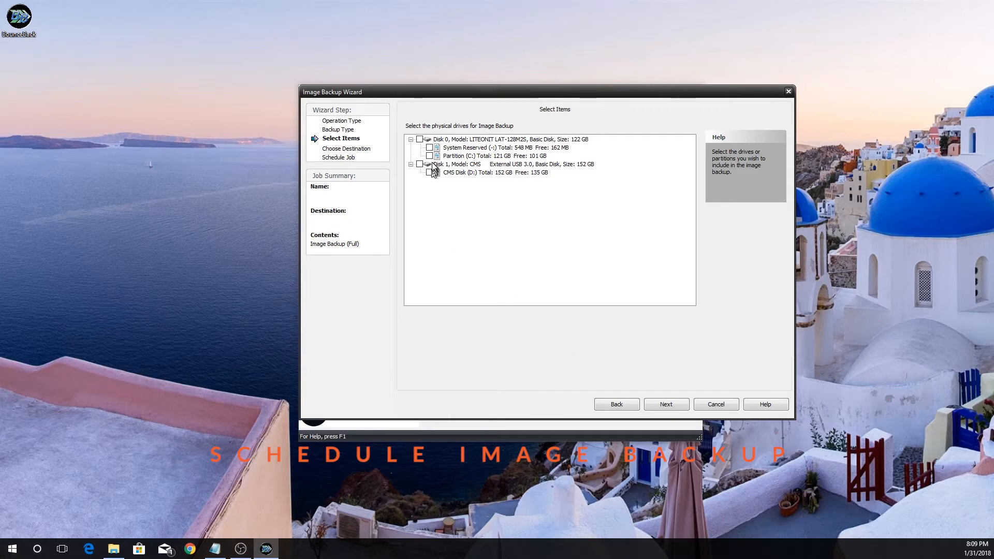
pyautogui.click(419, 140)
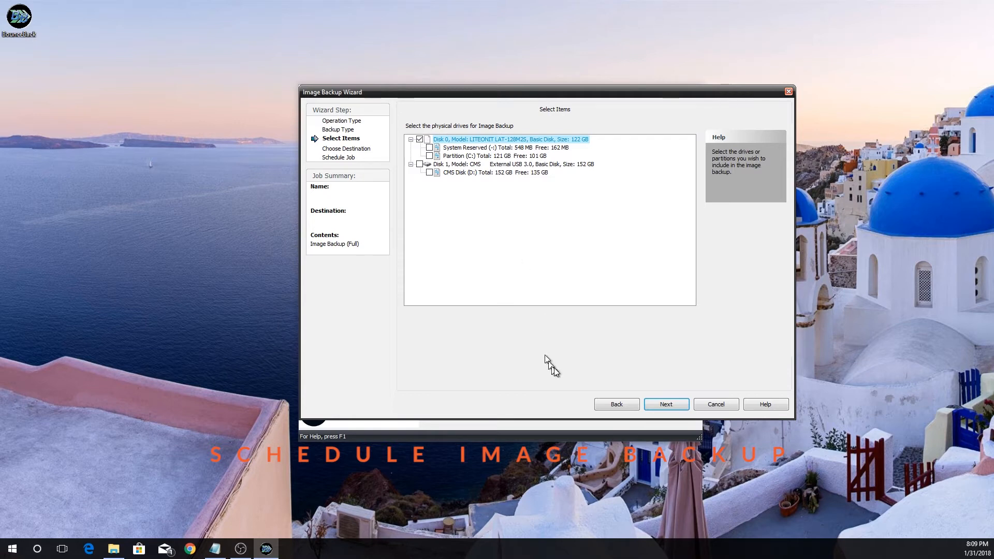
pyautogui.click(658, 405)
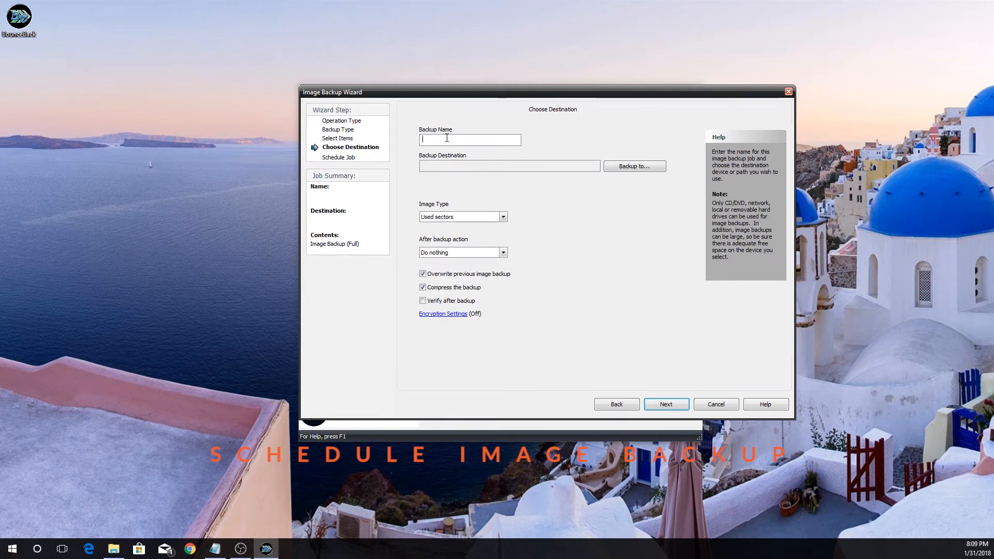
# - Name the job 'Monthly Image Backup', save it to D:\My Image Backups, and disable overwriting
pyautogui.write('Monthly Image Backup')
pyautogui.click(639, 172)
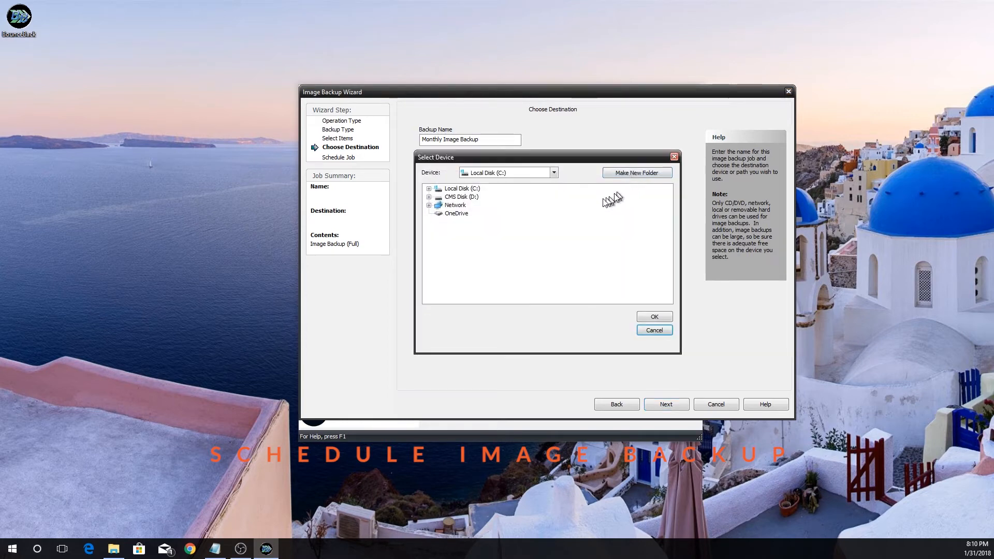
pyautogui.click(429, 197)
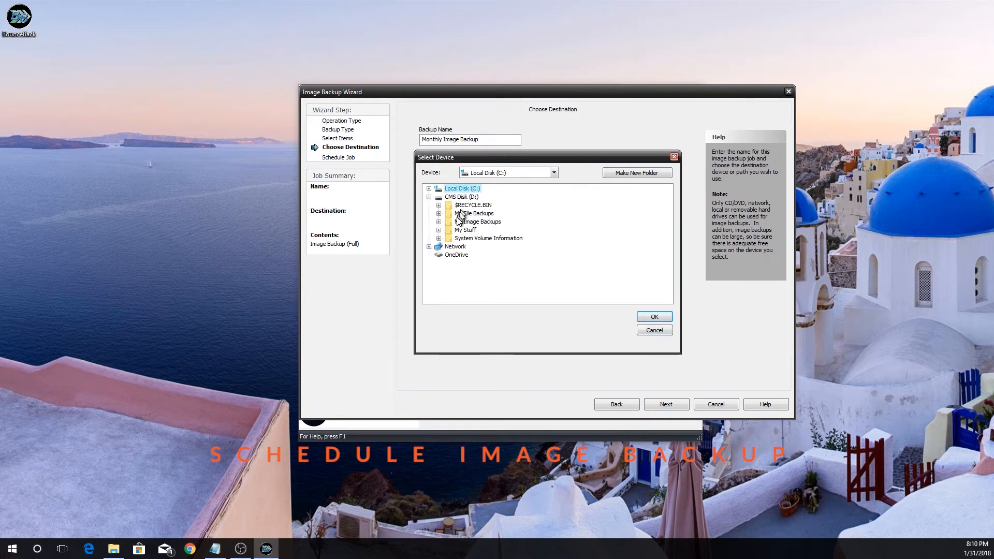
pyautogui.click(475, 222)
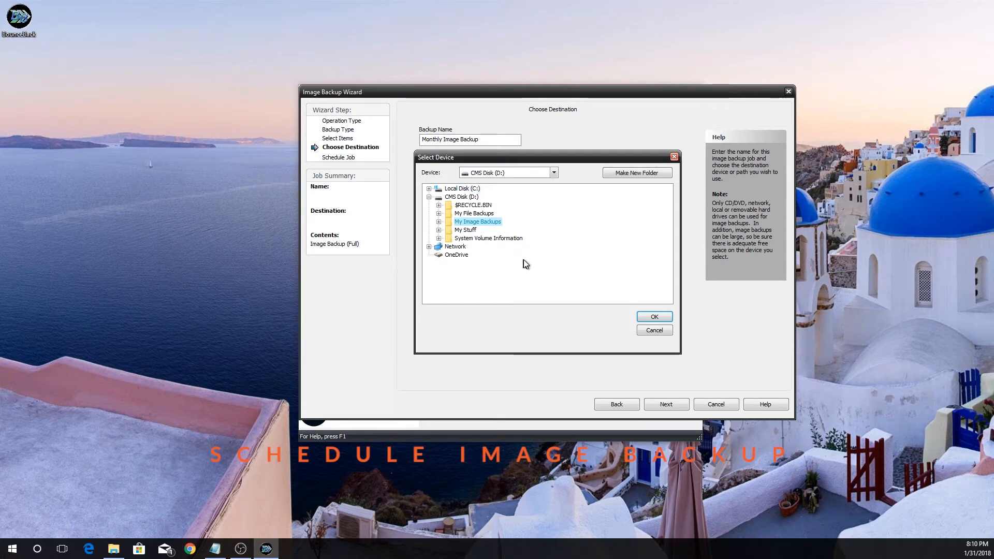
pyautogui.click(653, 318)
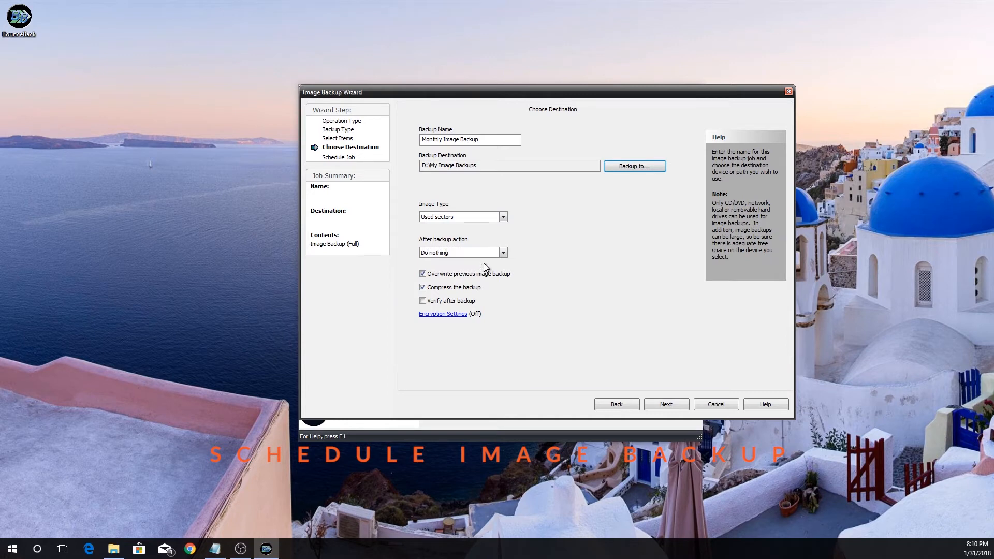
pyautogui.click(437, 275)
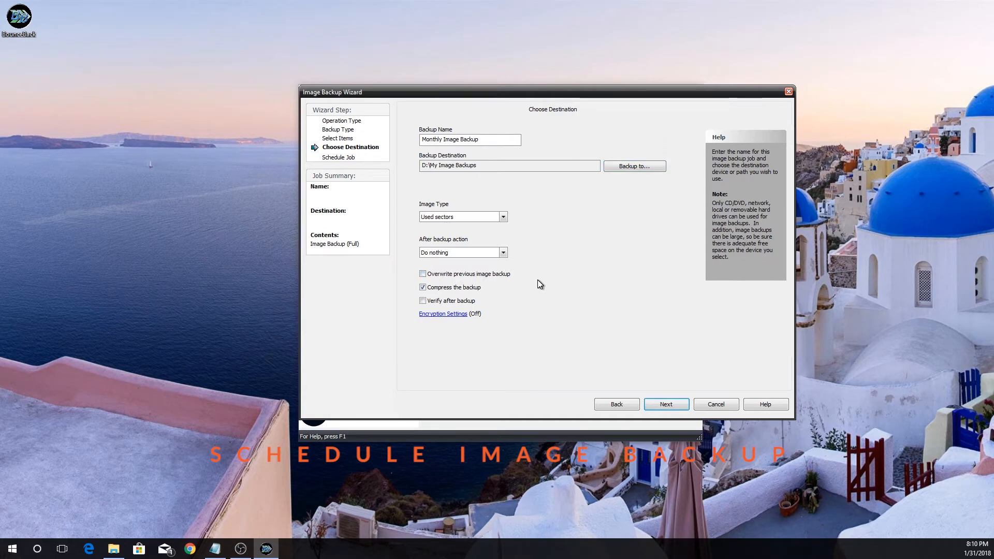
# - Set the job to repeat Monthly, first running 2/1/2018 at 10:00 PM
pyautogui.click(663, 404)
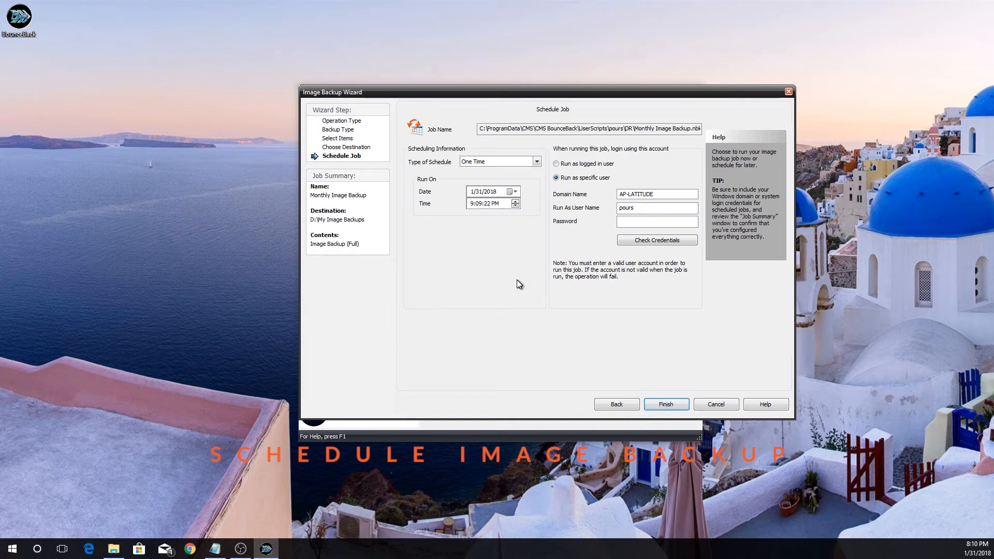
pyautogui.click(536, 161)
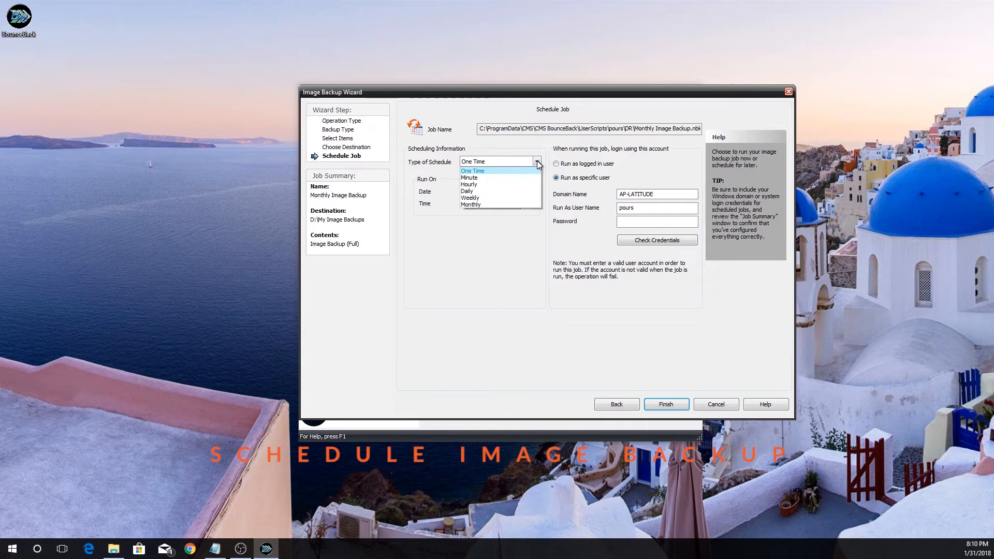
pyautogui.click(479, 204)
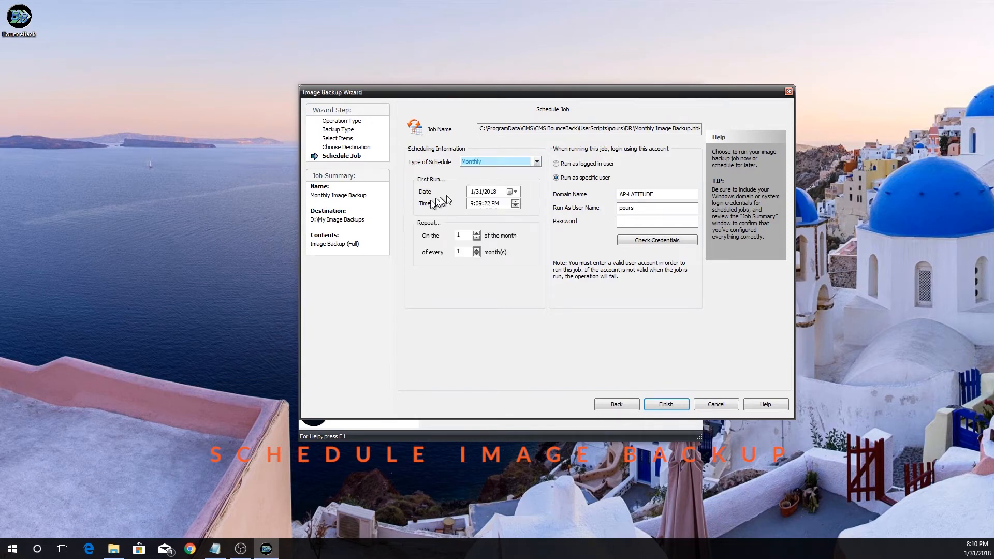
pyautogui.click(514, 191)
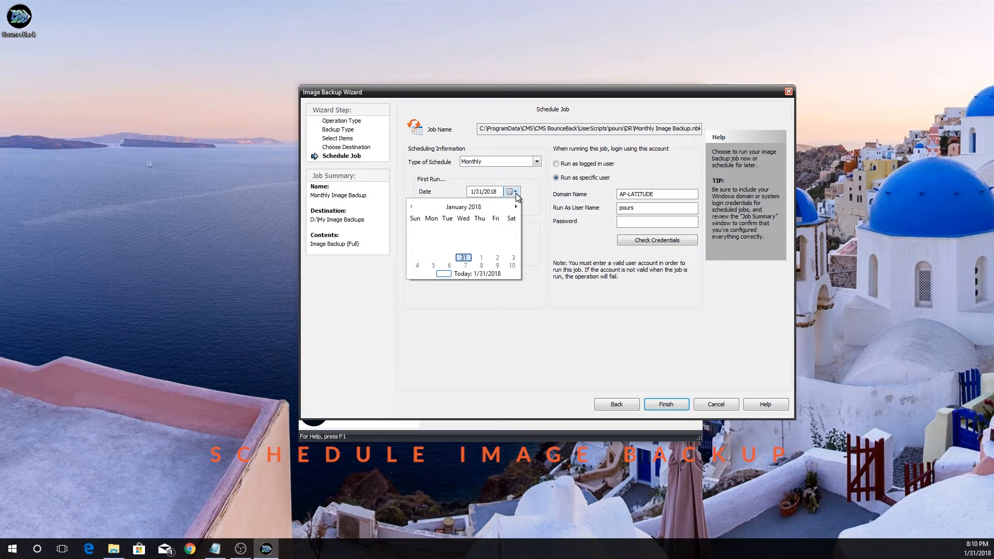
pyautogui.click(481, 257)
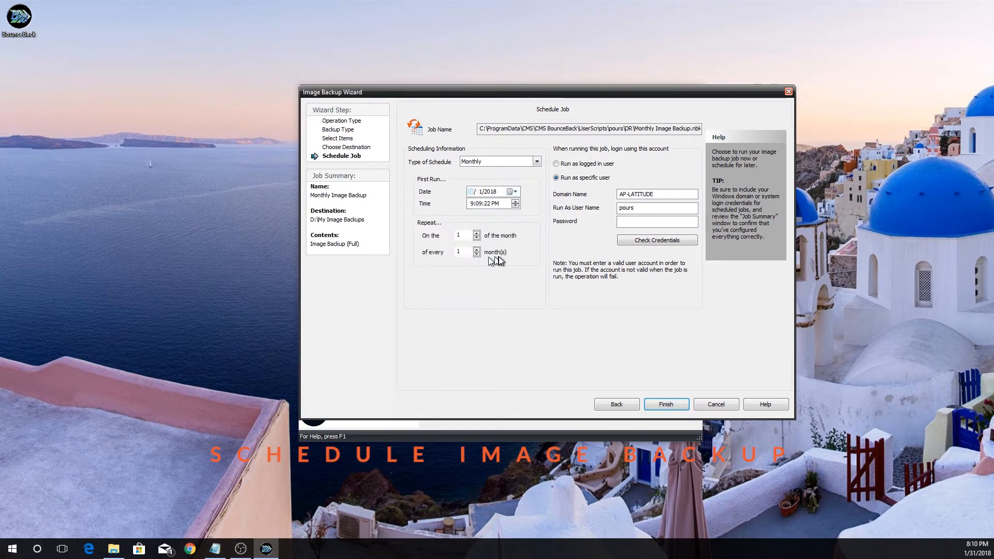
pyautogui.write('2')
pyautogui.press('Tab')
pyautogui.write('10:00')
pyautogui.click(467, 238)
# - Enter the account password, verify credentials, save the job and view the Scheduled Jobs list
pyautogui.click(622, 222)
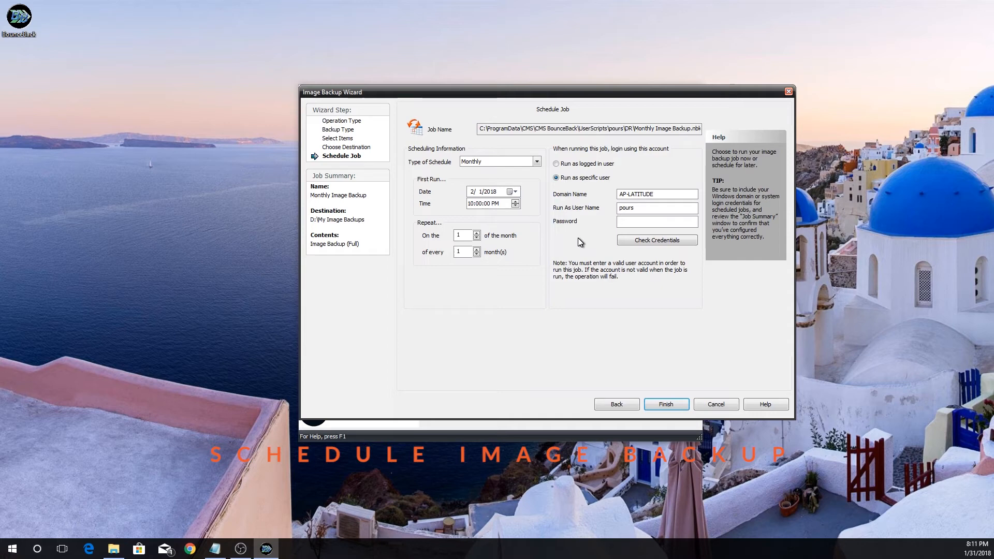
pyautogui.click(629, 240)
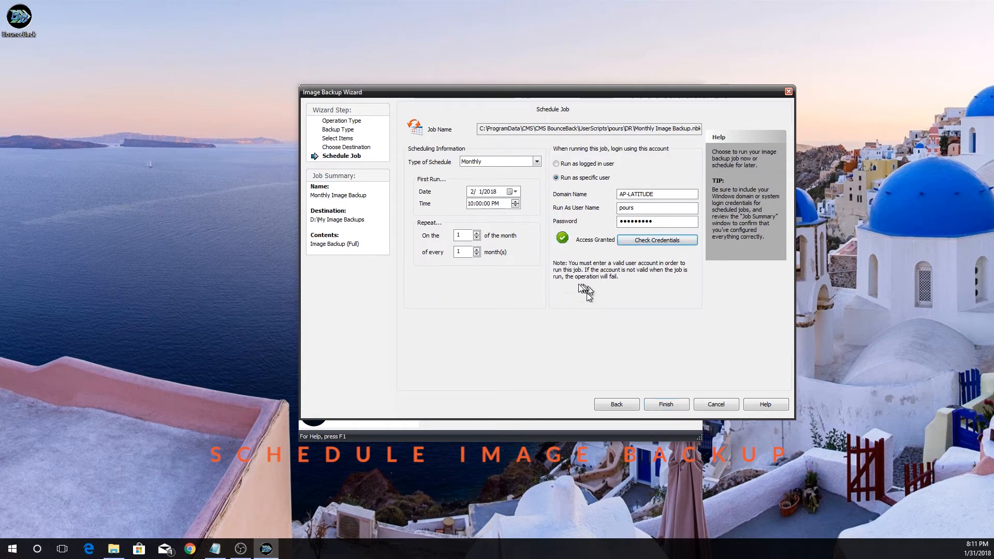
pyautogui.click(660, 404)
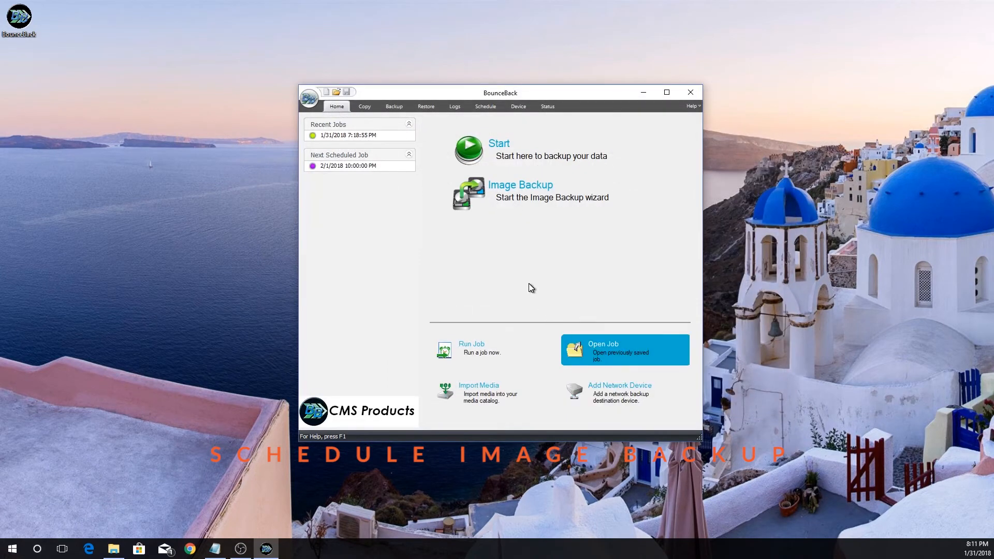
pyautogui.click(483, 107)
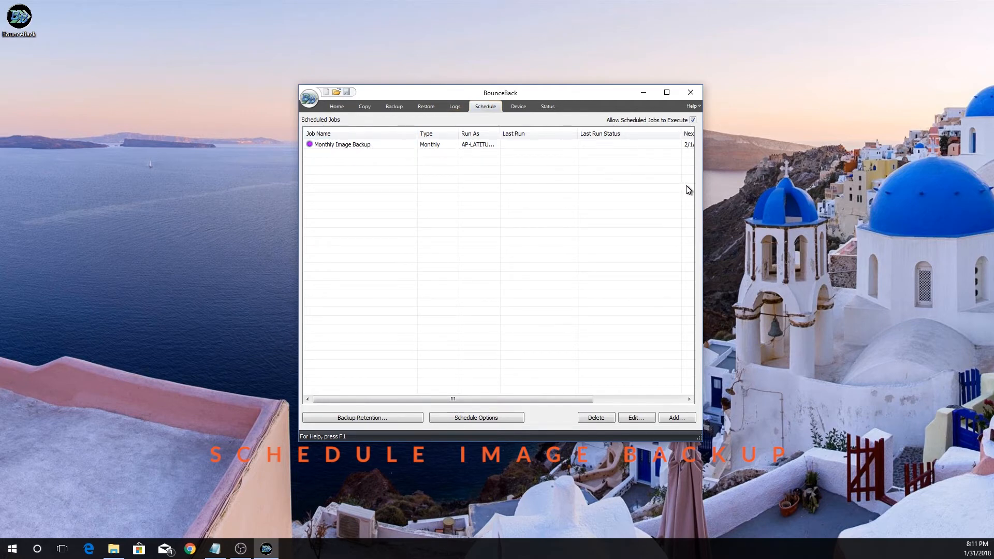
# - Widen the window to check Next Run and Waiting status, then return to Home
pyautogui.moveTo(702, 186); pyautogui.dragTo(850, 185)
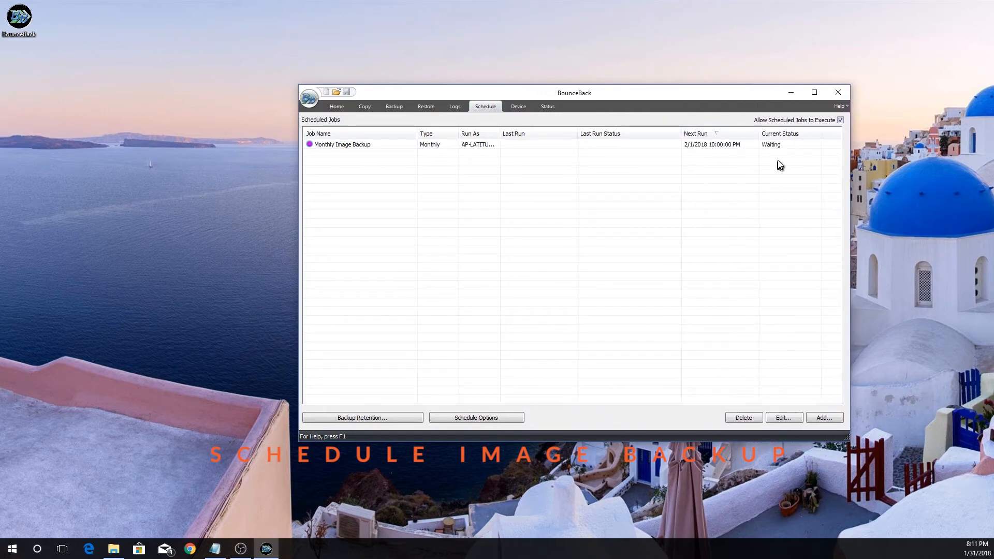
pyautogui.click(337, 107)
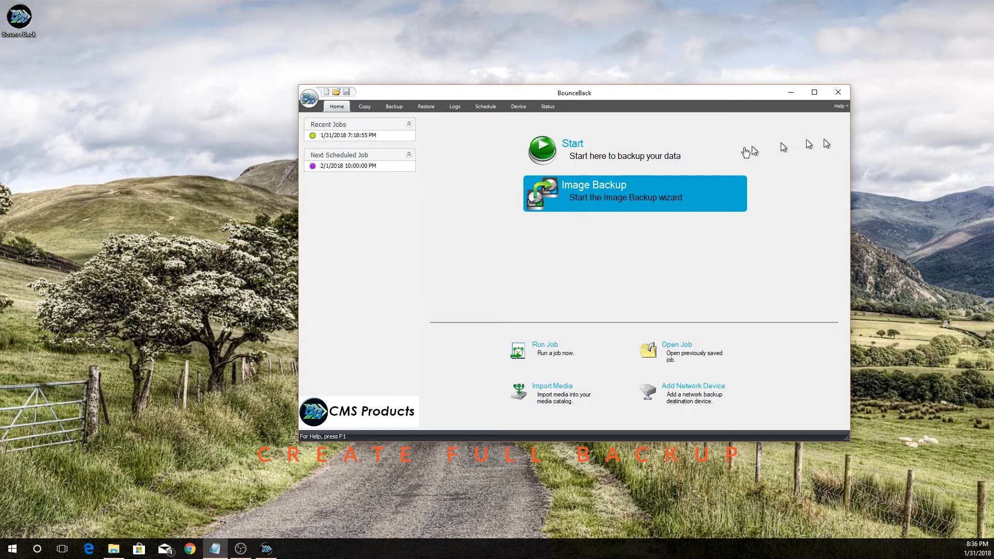
# - Start a file backup named 'Weekly Full Backup' with the C: Users folder as its source
pyautogui.click(617, 151)
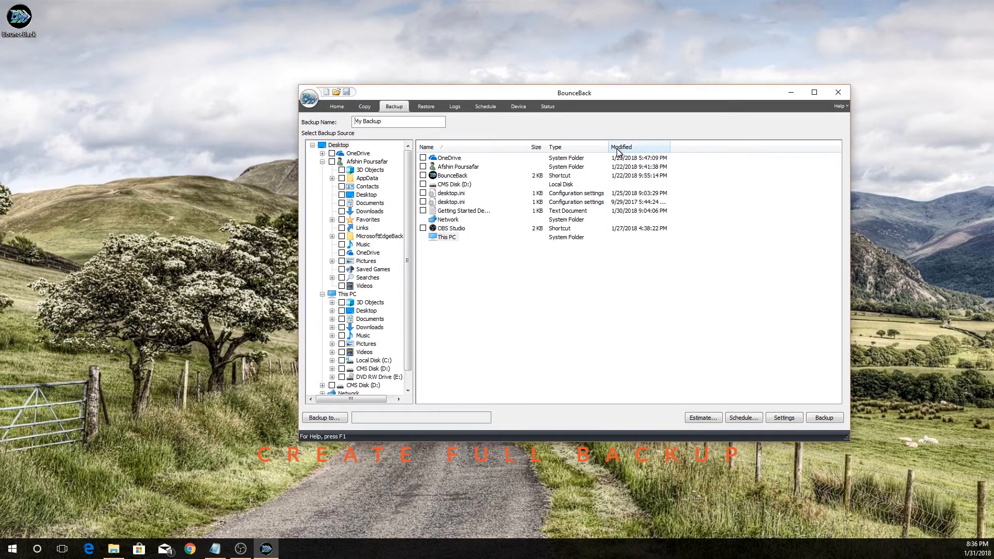
pyautogui.click(386, 122)
pyautogui.moveTo(386, 122); pyautogui.dragTo(337, 121)
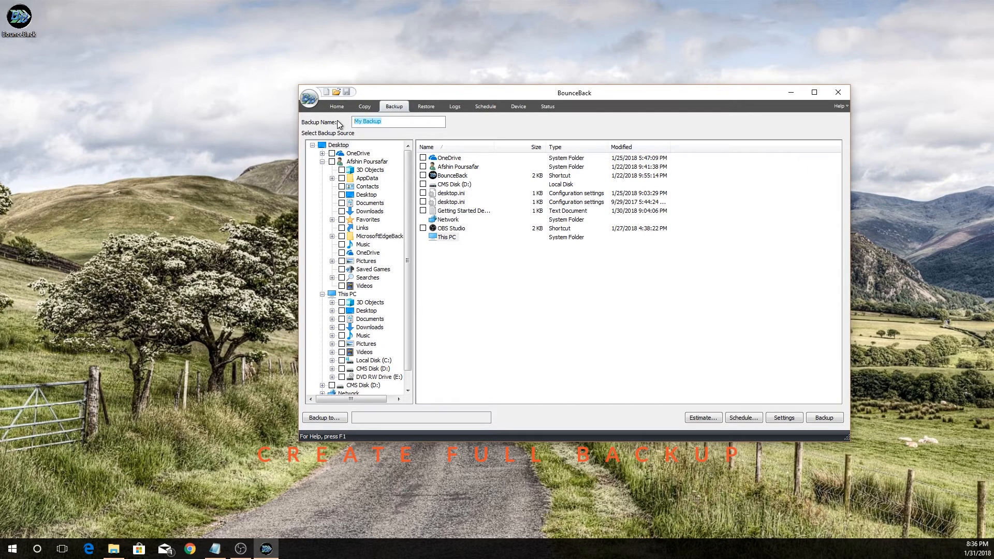
pyautogui.write('Weekly Full Backu')
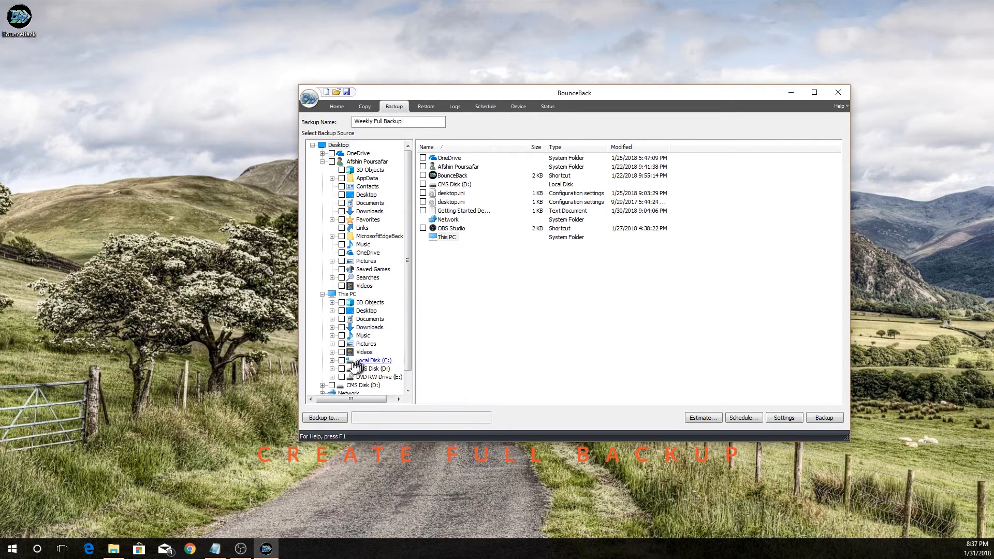
pyautogui.click(332, 360)
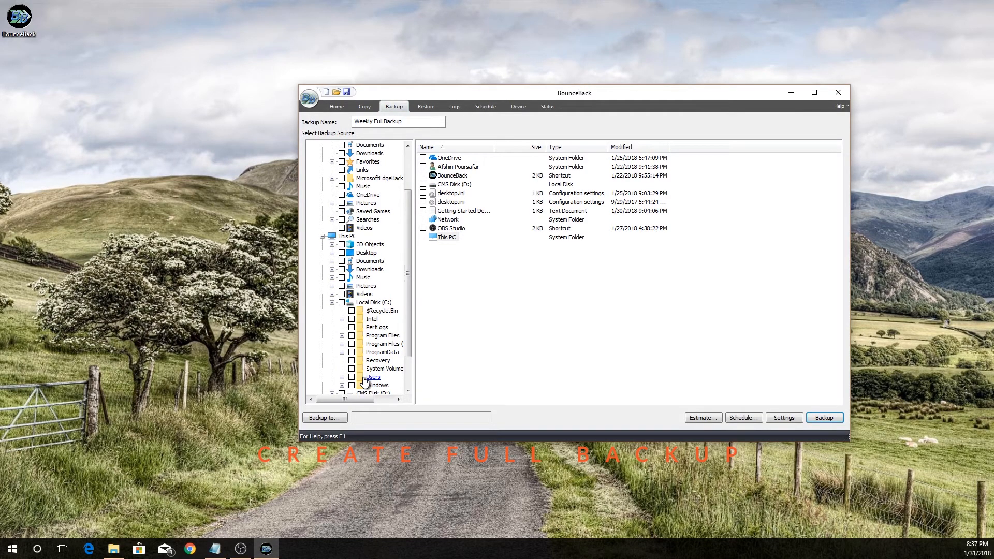
pyautogui.click(351, 377)
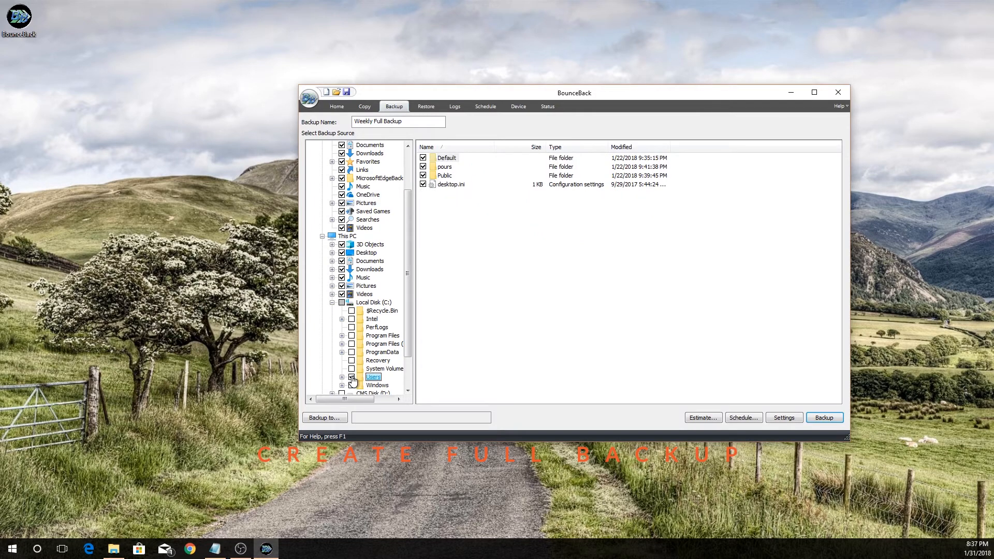
# - Send the weekly backup to My File Backups on CMS Disk (D:) with media name WeeklyFull
pyautogui.click(337, 418)
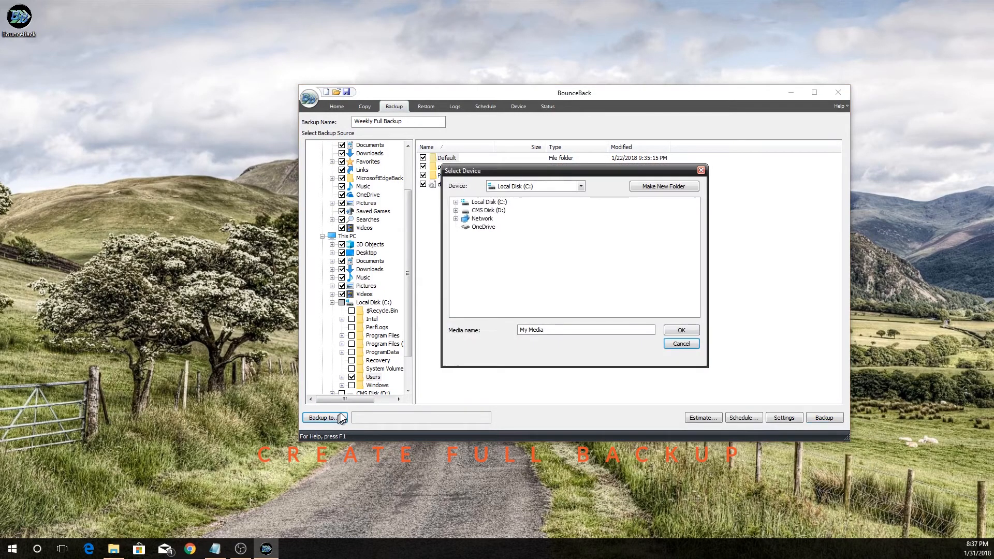
pyautogui.click(456, 211)
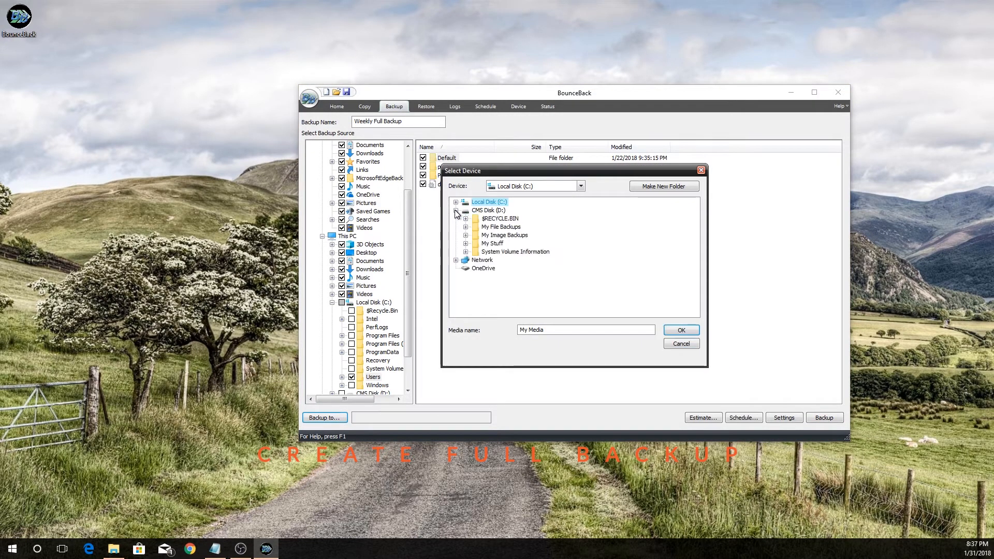
pyautogui.click(485, 229)
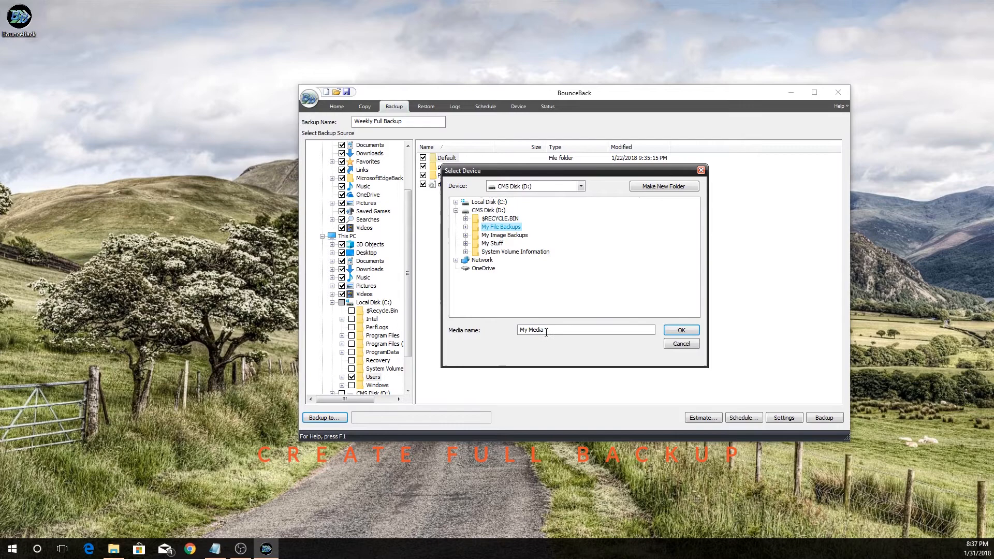
pyautogui.moveTo(547, 331); pyautogui.dragTo(508, 328)
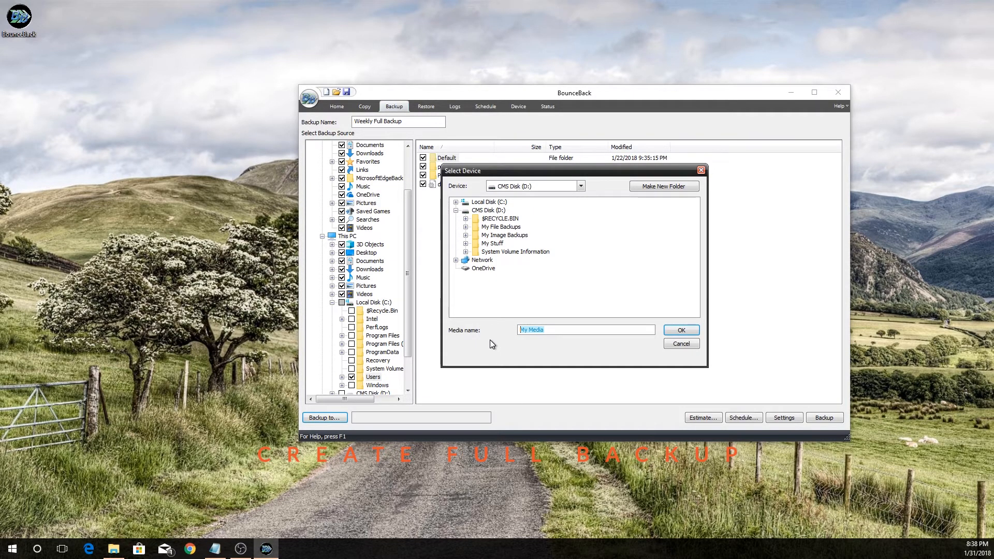
pyautogui.write('WeeklyFull')
pyautogui.click(670, 332)
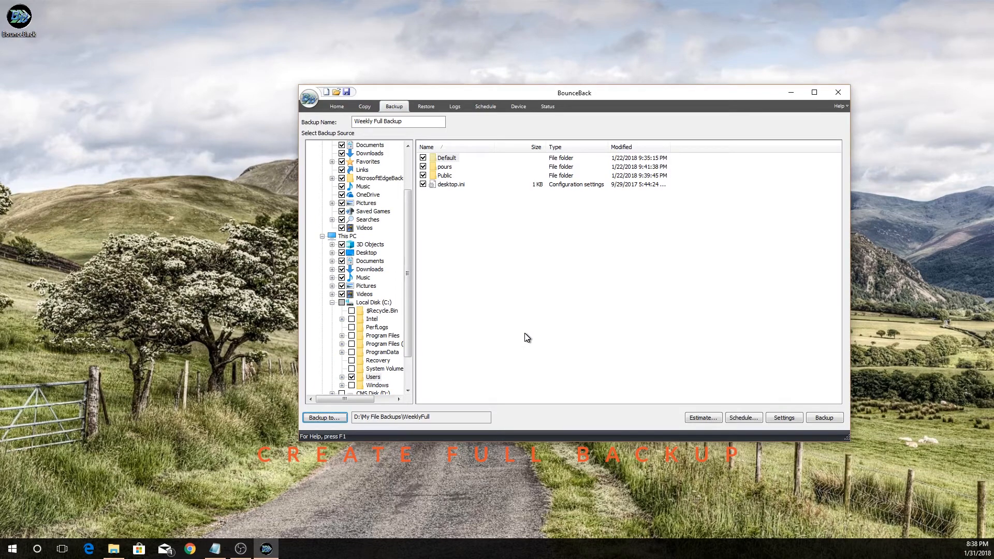
# - Keep the Full mode advanced settings unchanged and agree to save the job before scheduling
pyautogui.click(777, 418)
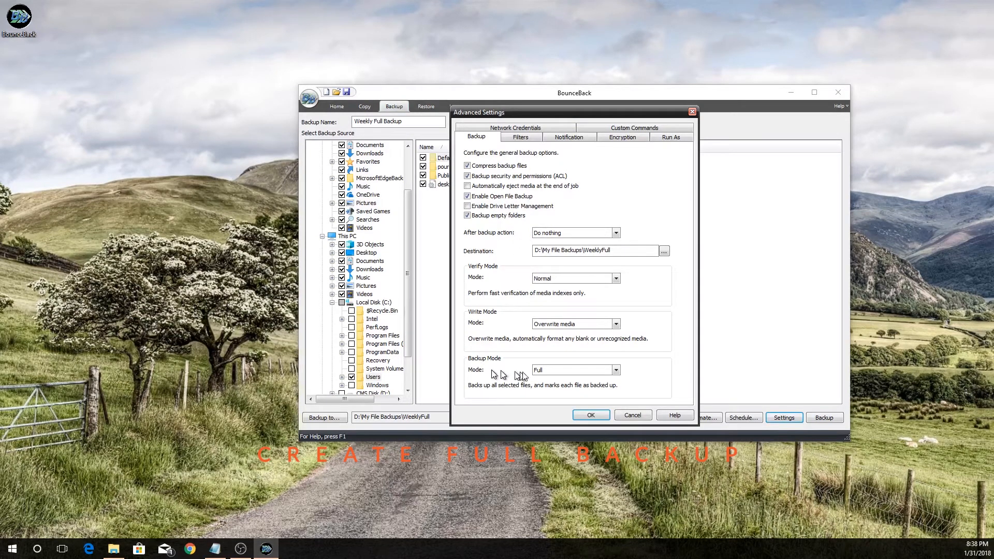
pyautogui.click(591, 415)
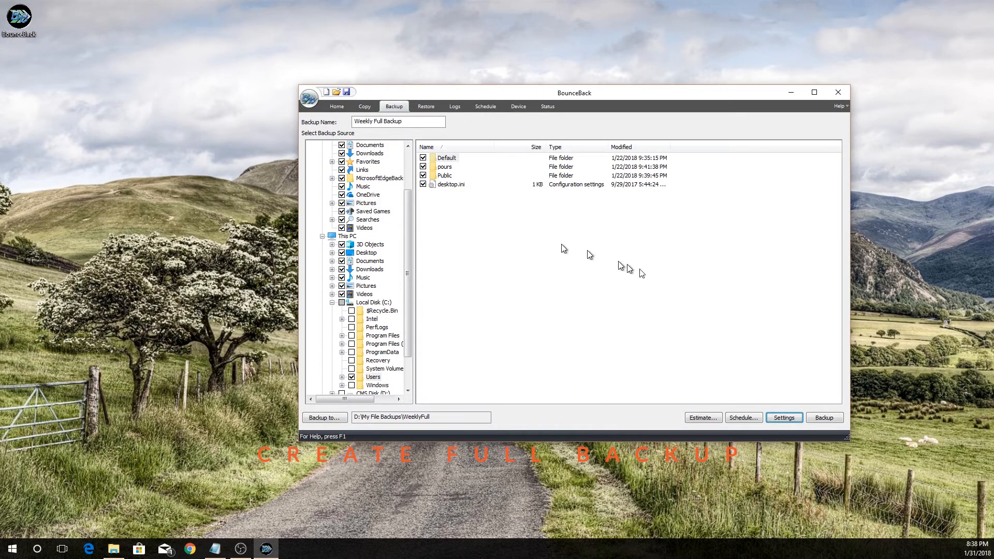
pyautogui.click(738, 416)
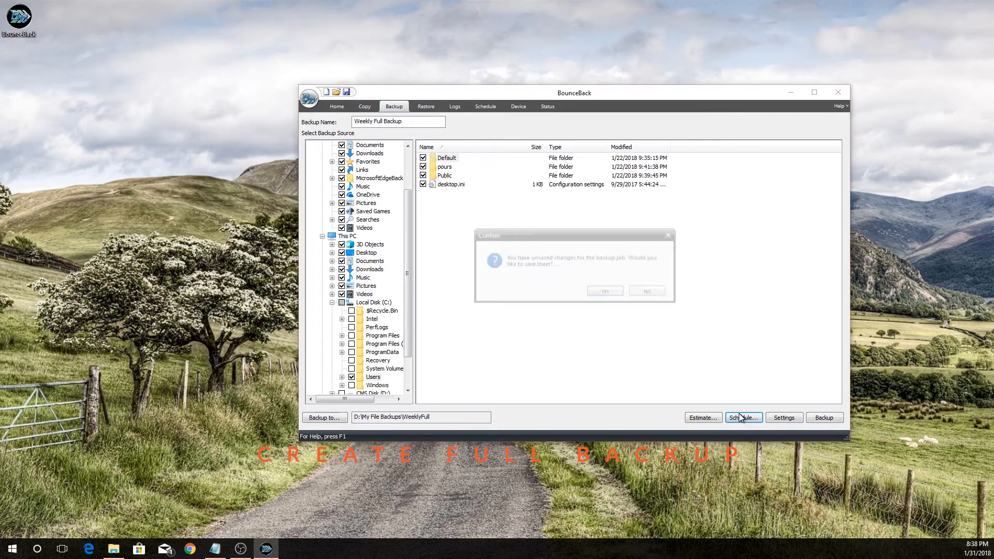
pyautogui.click(606, 292)
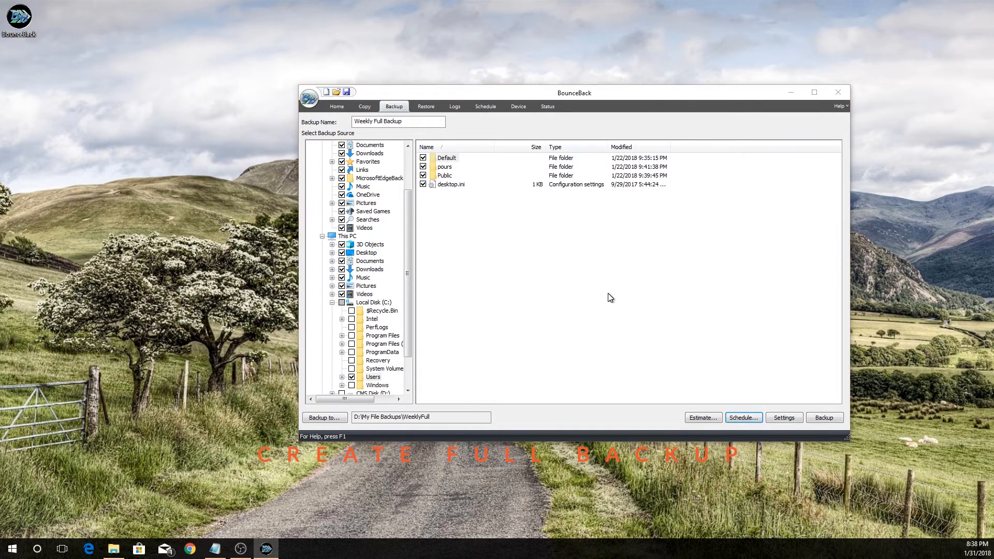
# - Save as Weekly Full Backup.nbk and set a weekly schedule starting 2/3/2018
pyautogui.click(570, 318)
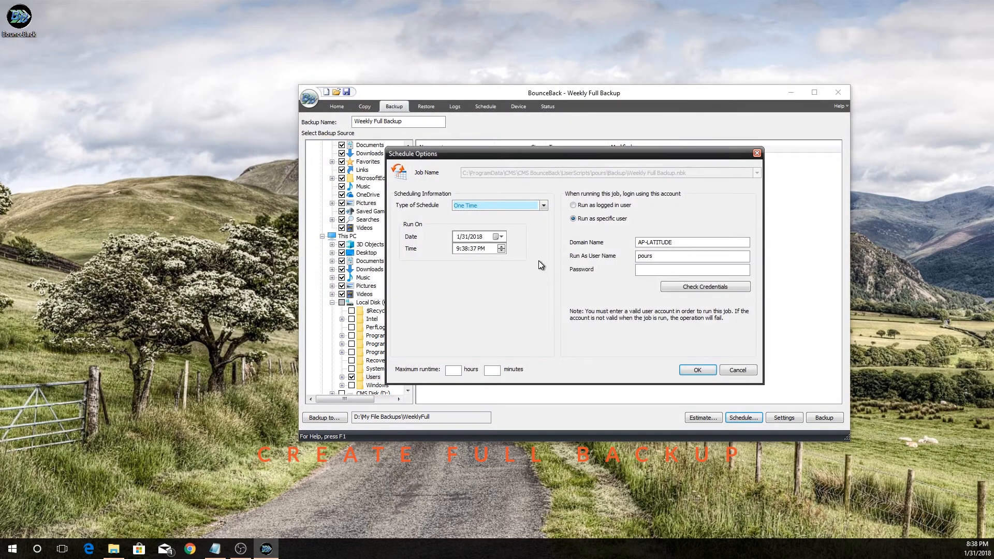
pyautogui.click(511, 205)
pyautogui.click(484, 242)
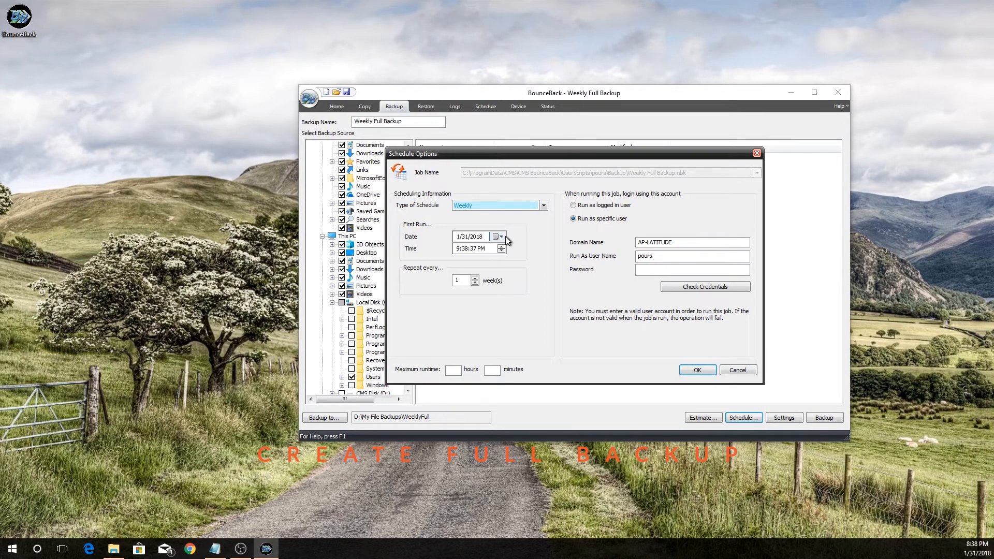
pyautogui.click(501, 237)
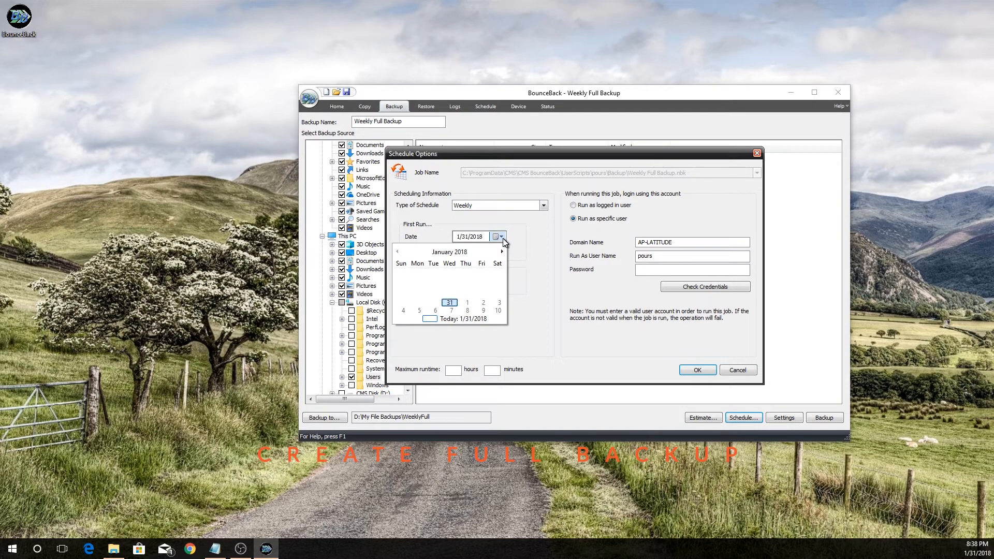
pyautogui.click(499, 302)
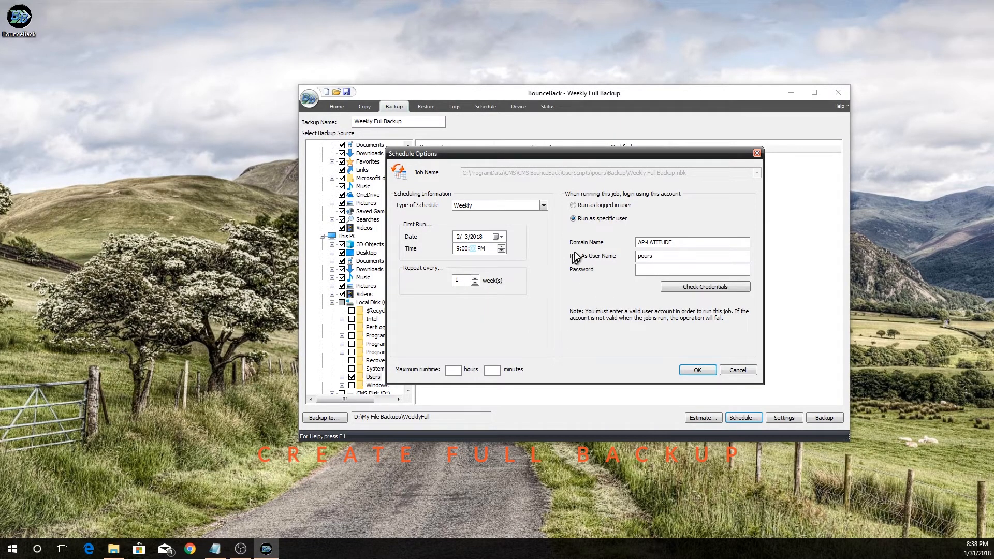
# - Enter the account password, verify the credentials and confirm the 9:00 PM weekly schedule
pyautogui.click(642, 269)
pyautogui.write('•••••••••')
pyautogui.click(696, 287)
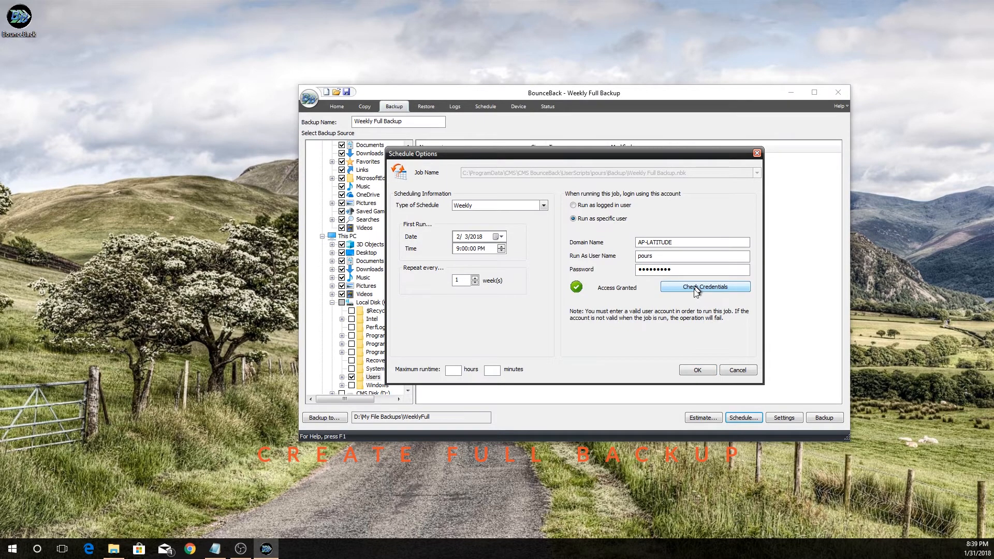
pyautogui.click(697, 371)
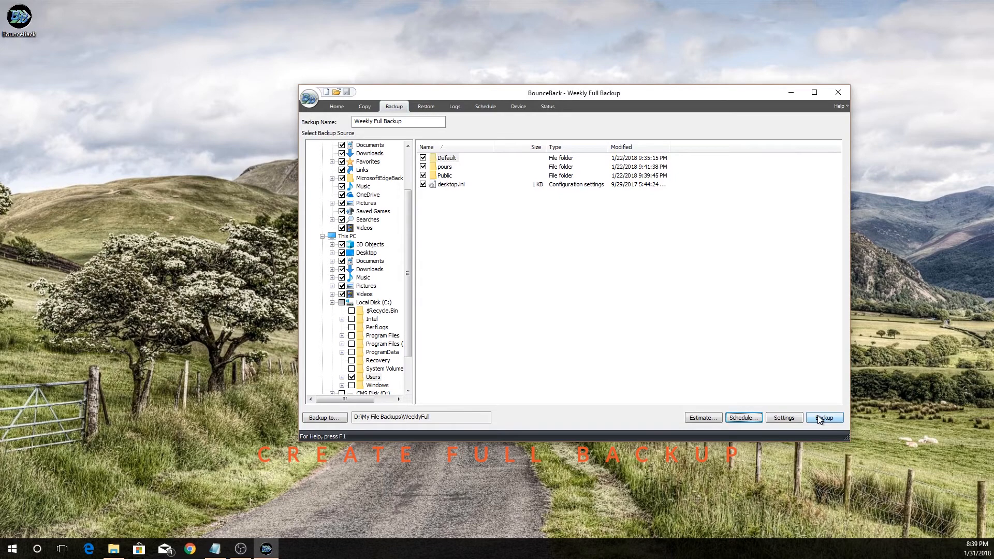
# - Run the Weekly Full Backup to completion (3877 files, 0.99 GB) and show the log files
pyautogui.click(820, 418)
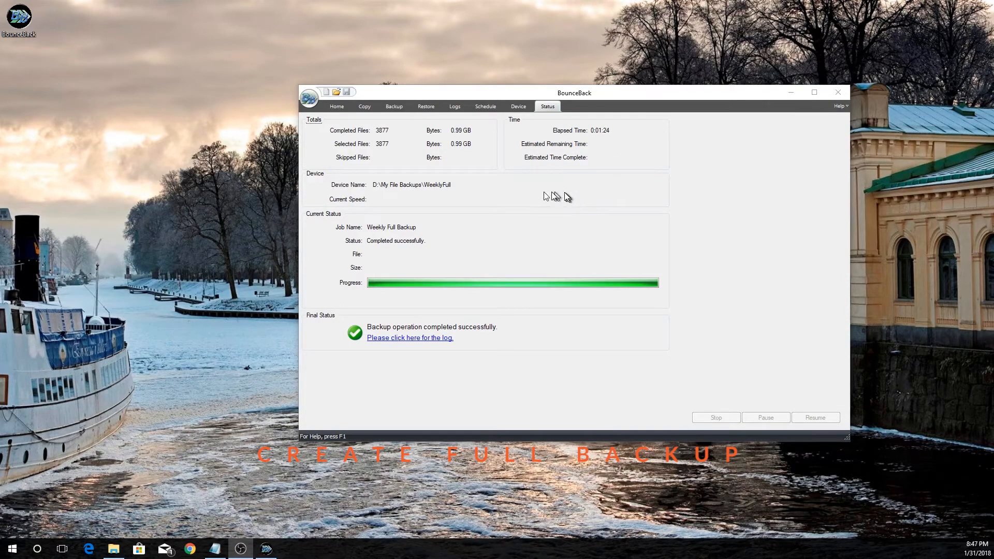
pyautogui.click(456, 107)
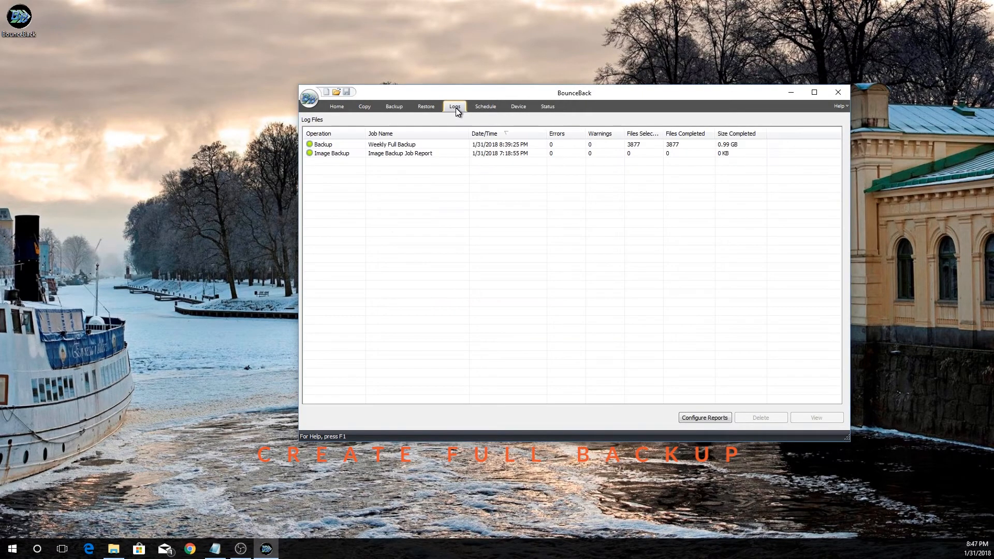
# - Review the Weekly Full Backup job report and its 3877 files, then view the scheduled jobs
pyautogui.doubleClick(333, 147)
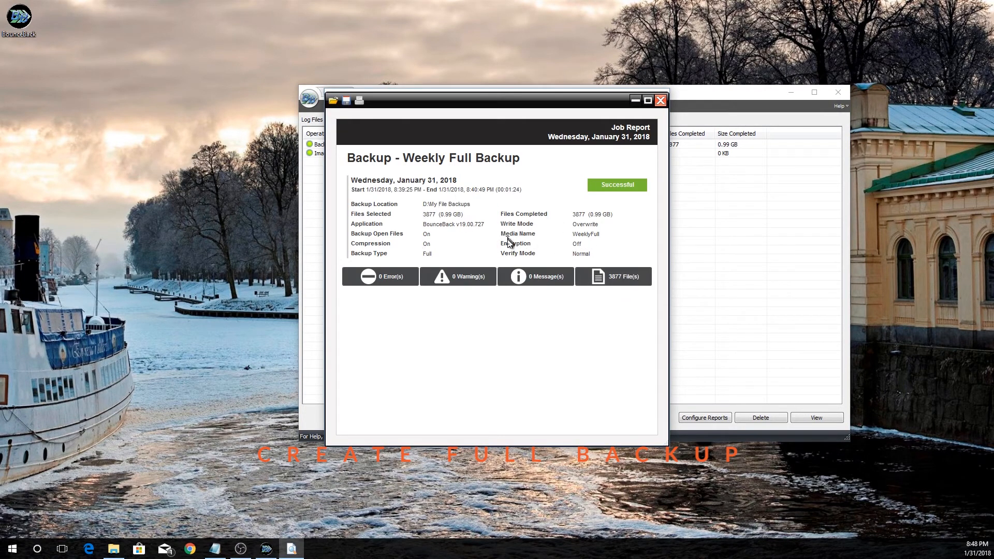
pyautogui.click(616, 280)
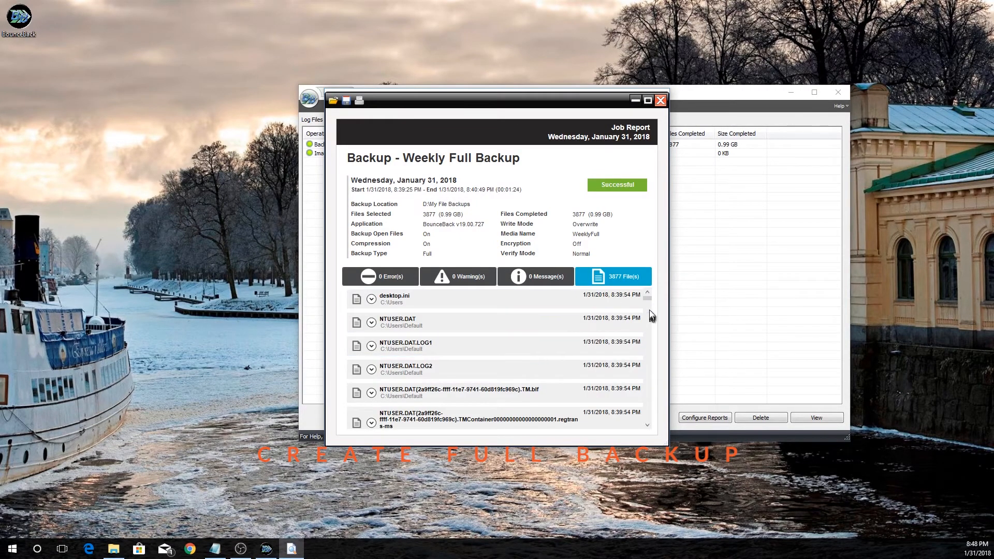
pyautogui.moveTo(647, 302); pyautogui.dragTo(655, 361)
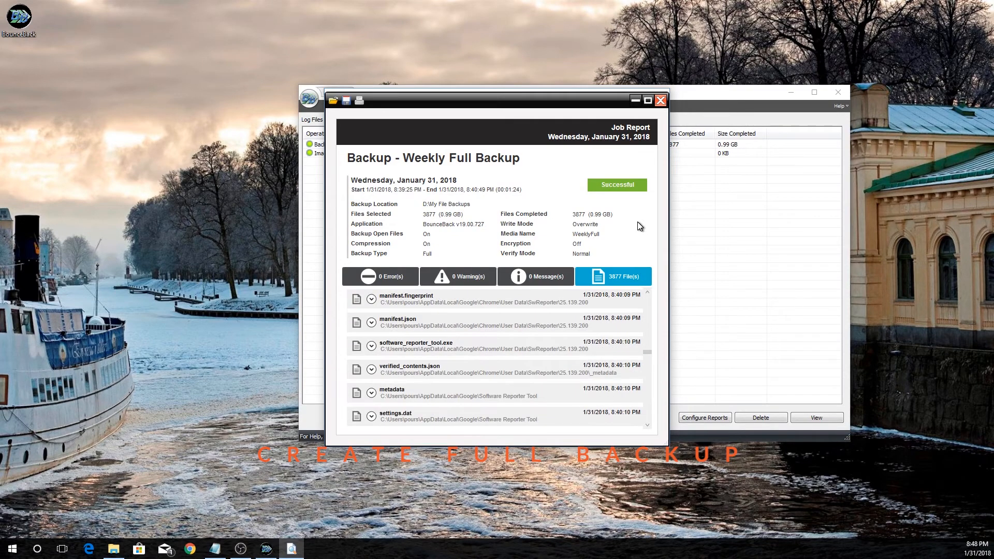
pyautogui.click(659, 100)
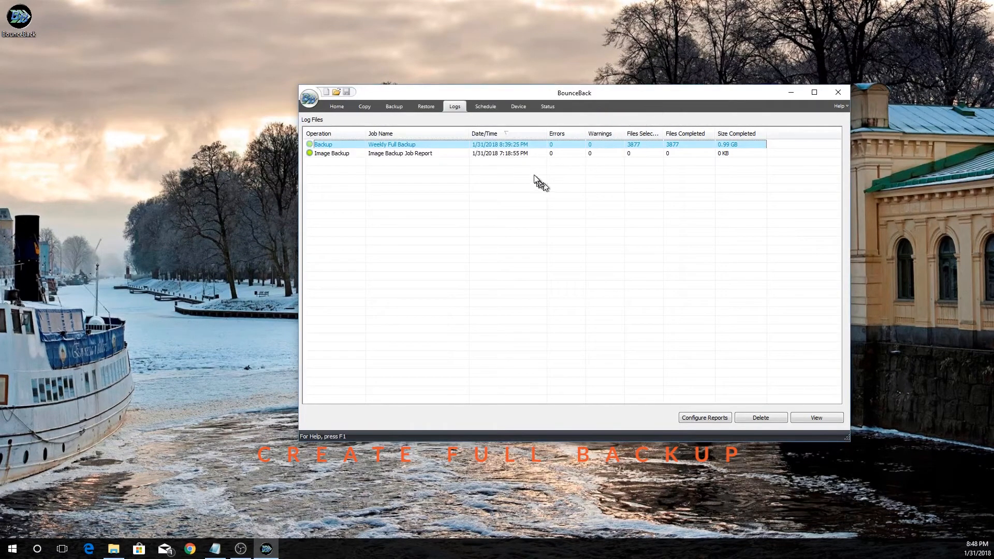
pyautogui.click(488, 108)
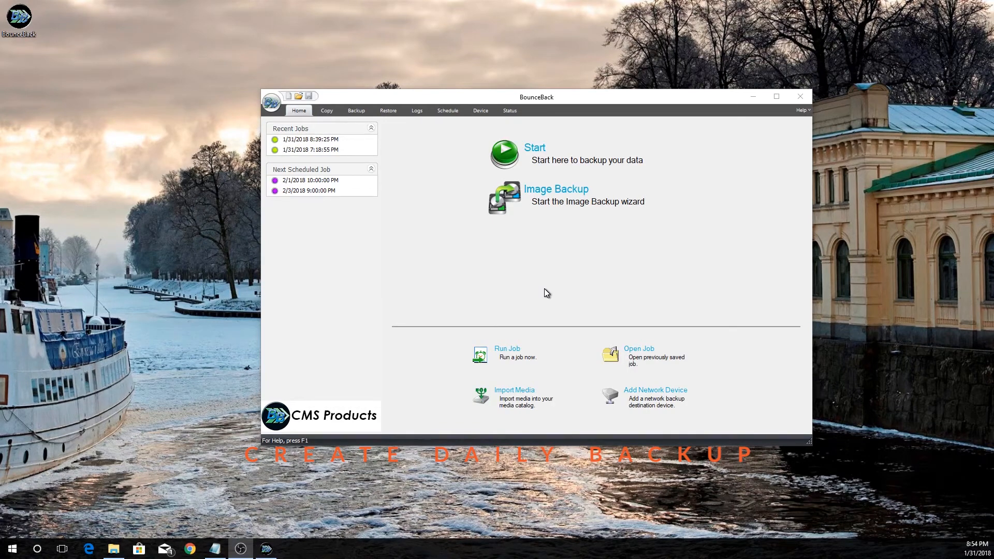
# - Start a backup job and rename it from Weekly Full Backup to Daily File Backup
pyautogui.click(554, 275)
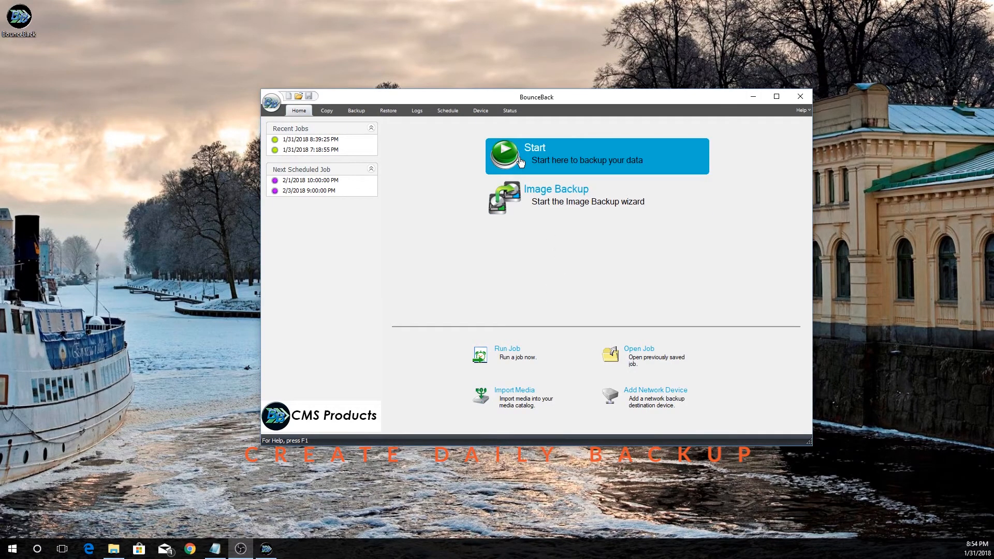
pyautogui.click(357, 111)
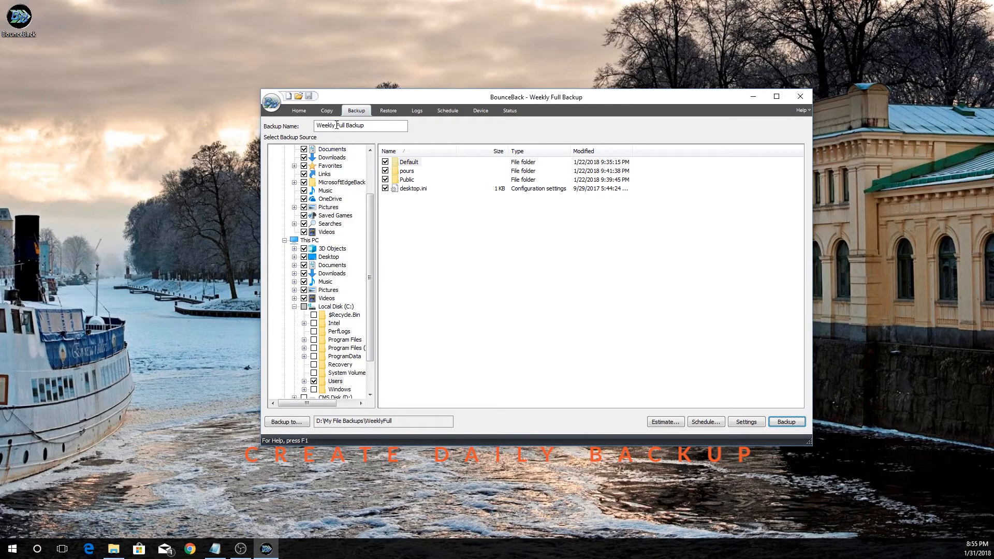
pyautogui.moveTo(337, 125); pyautogui.dragTo(312, 126)
pyautogui.write('Dai')
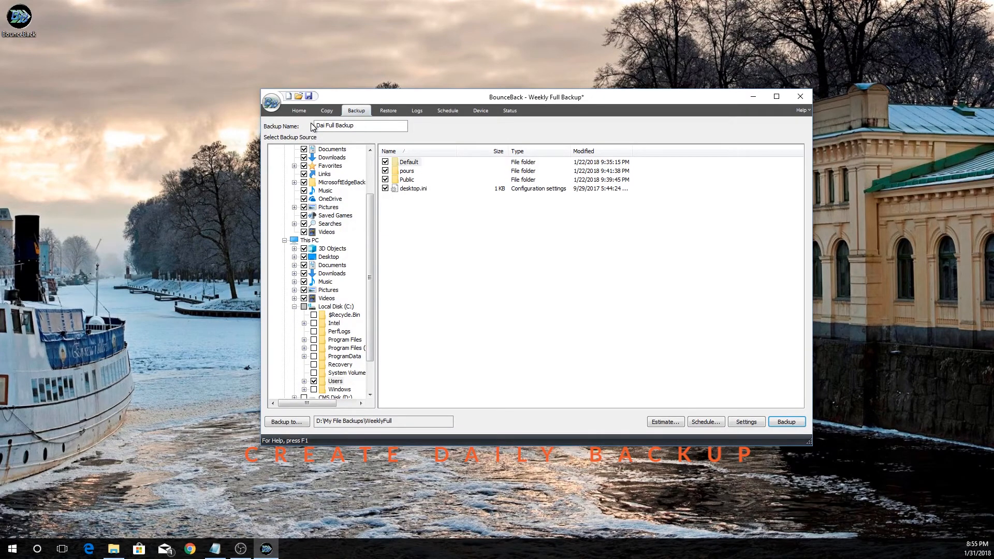
pyautogui.write('ly')
pyautogui.press('BackSpace')
pyautogui.press('BackSpace')
pyautogui.press('BackSpace')
pyautogui.write('ile')
# - Point the job at My File Backups on CMS Disk (D:) with media name DailyDiff
pyautogui.click(302, 425)
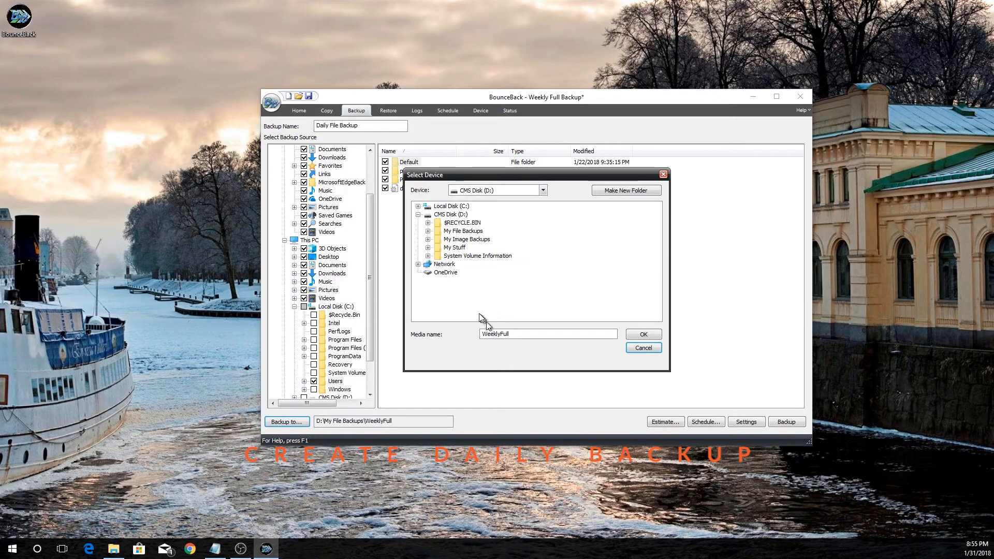
pyautogui.click(446, 231)
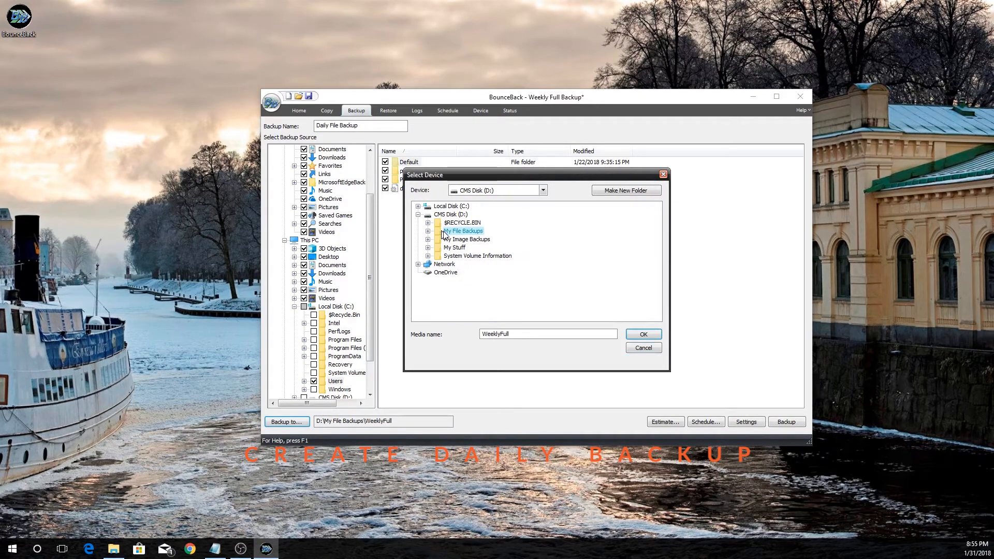
pyautogui.click(499, 334)
pyautogui.press('BackSpace')
pyautogui.press('BackSpace')
pyautogui.press('BackSpace')
pyautogui.press('BackSpace')
pyautogui.press('BackSpace')
pyautogui.press('BackSpace')
pyautogui.press('Delete')
pyautogui.press('Delete')
pyautogui.press('Delete')
pyautogui.press('Delete')
pyautogui.write('Daily')
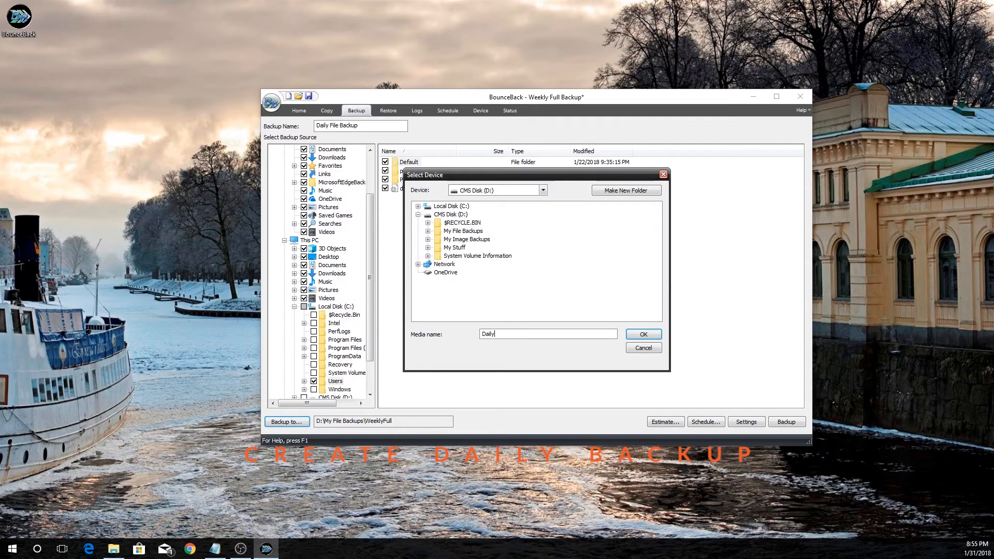
pyautogui.write('Diff')
pyautogui.click(642, 336)
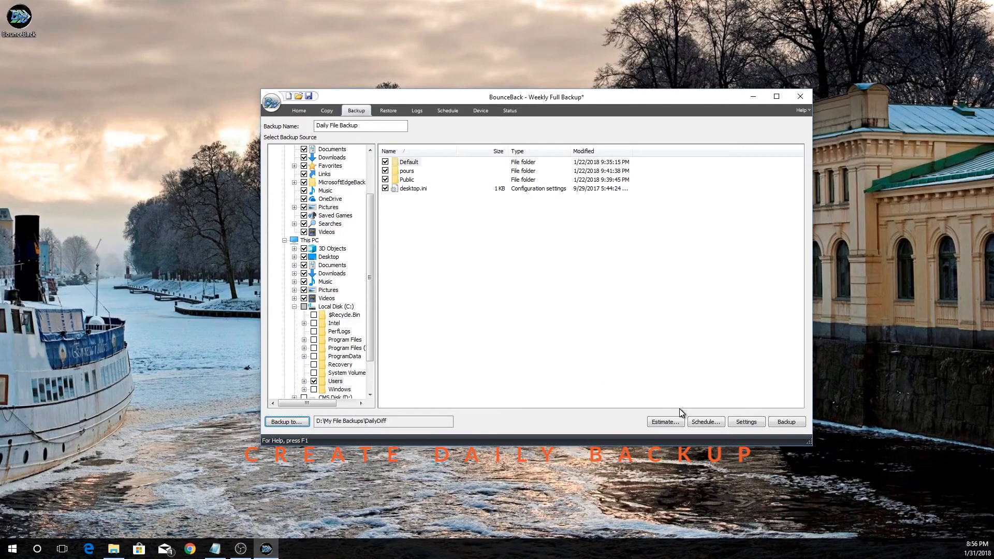
# - Switch Daily File Backup's mode to Differential, keeping Overwrite media and Normal verification
pyautogui.click(745, 422)
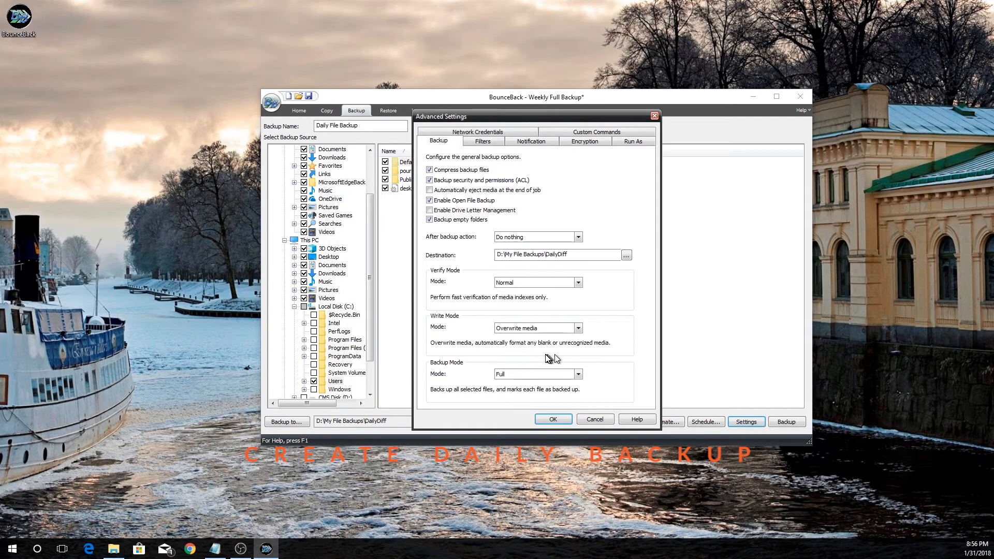
pyautogui.click(577, 373)
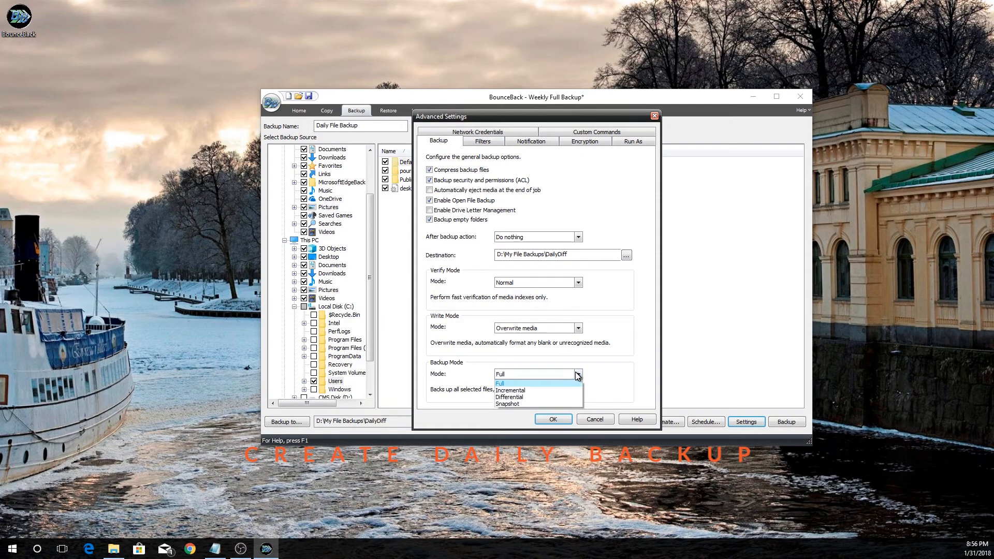
pyautogui.click(531, 395)
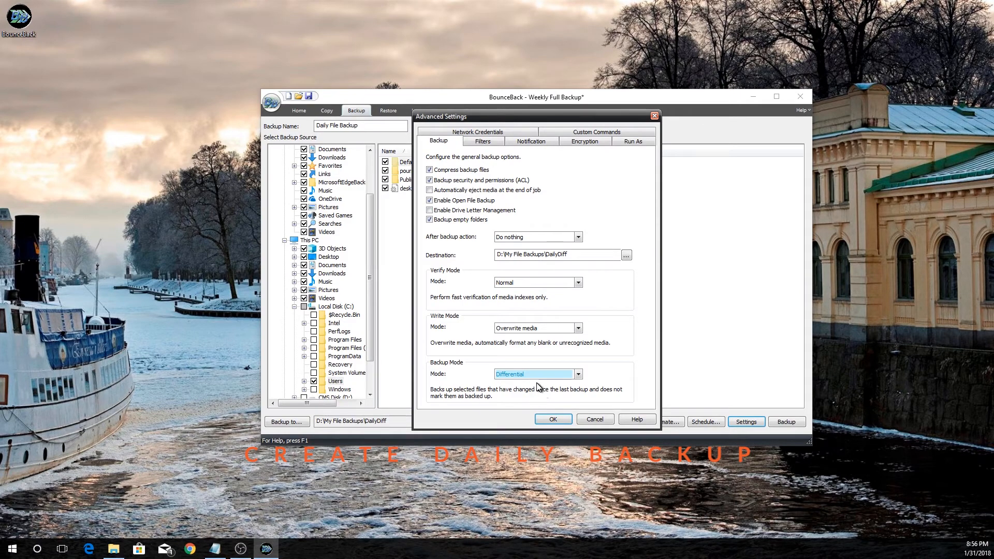
pyautogui.click(551, 421)
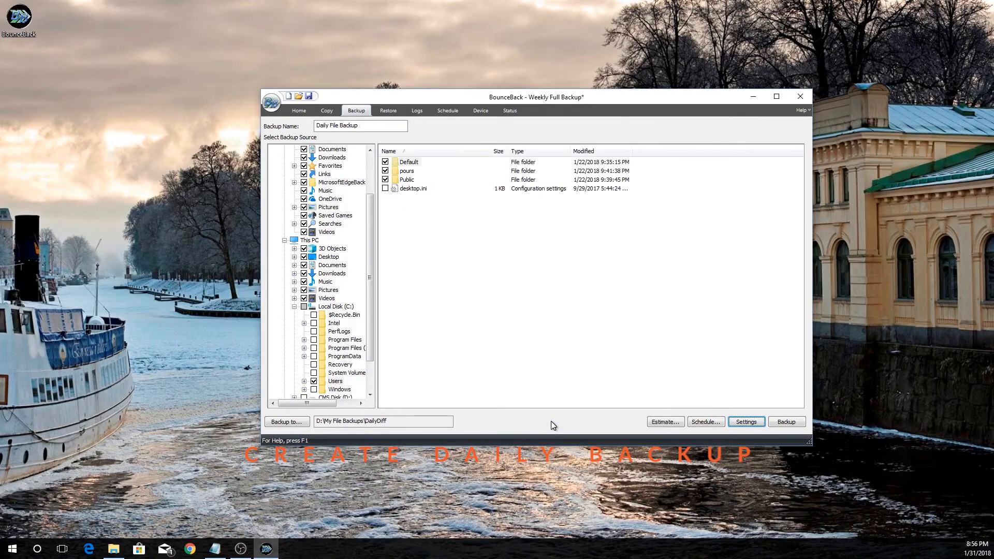
# - Save the job as a new file, Daily File Backup.nbk, instead of overwriting Weekly Full Backup
pyautogui.click(697, 422)
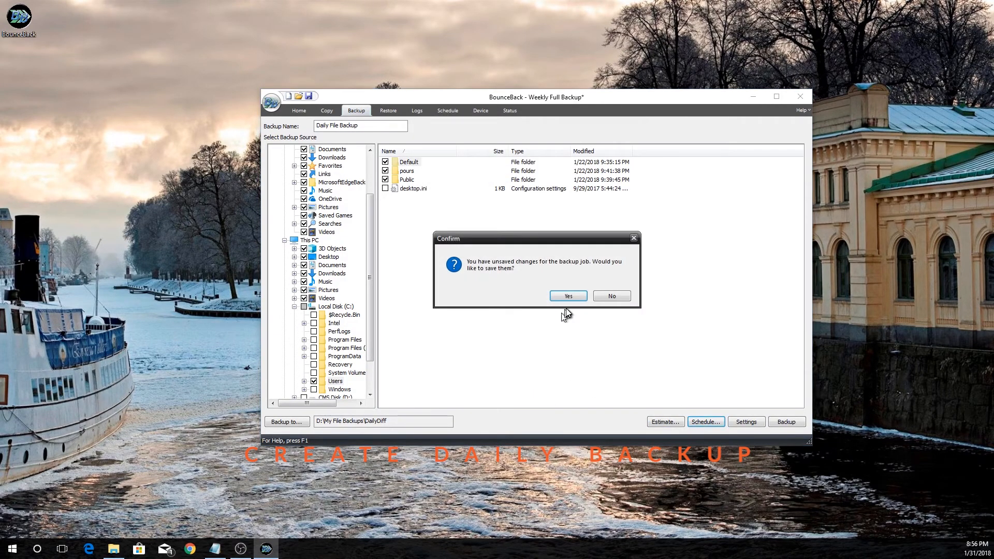
pyautogui.click(606, 296)
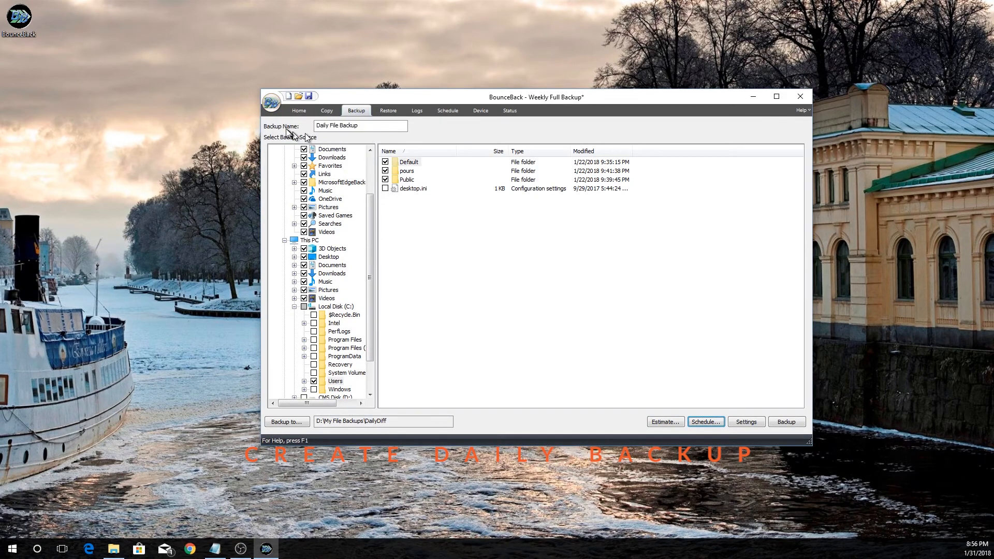
pyautogui.click(270, 107)
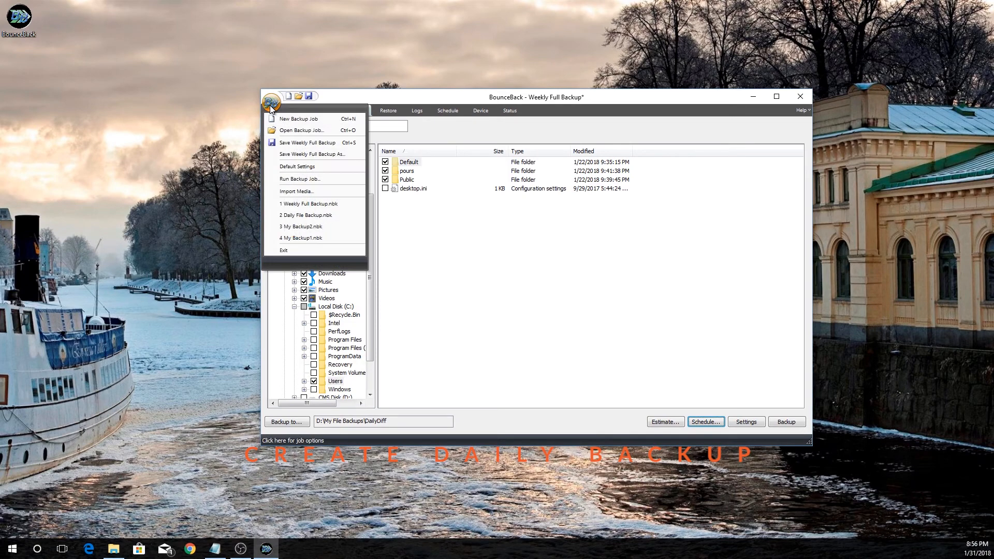
pyautogui.click(298, 155)
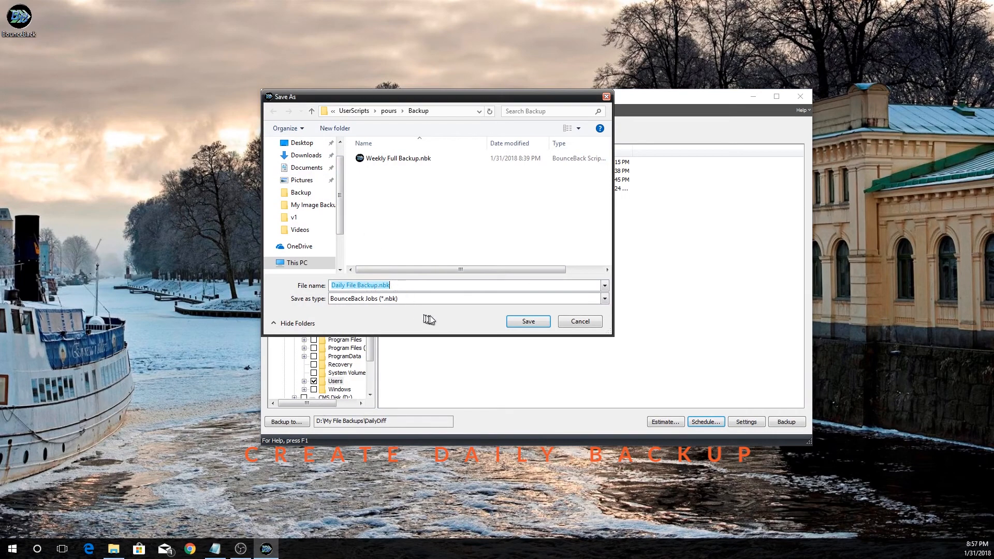
pyautogui.click(525, 324)
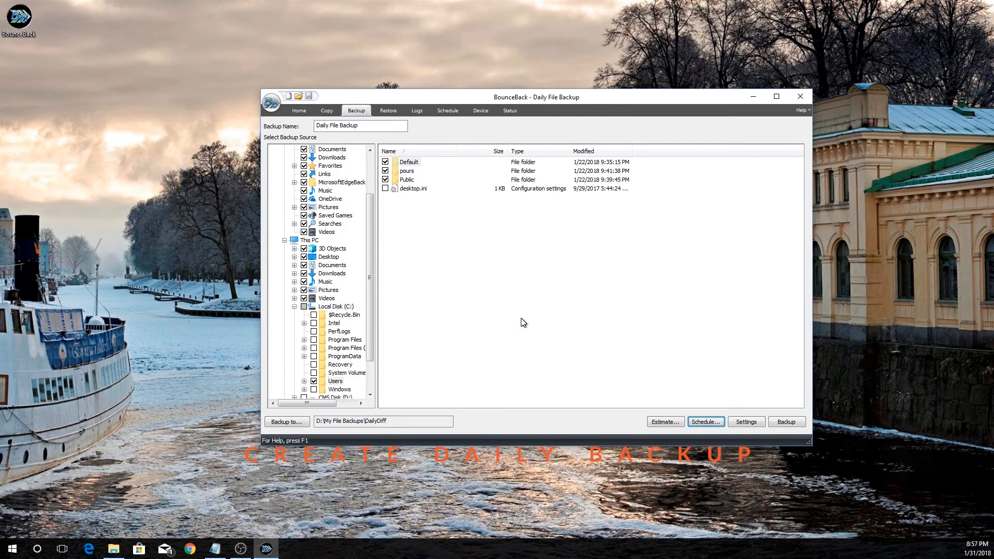
pyautogui.click(714, 424)
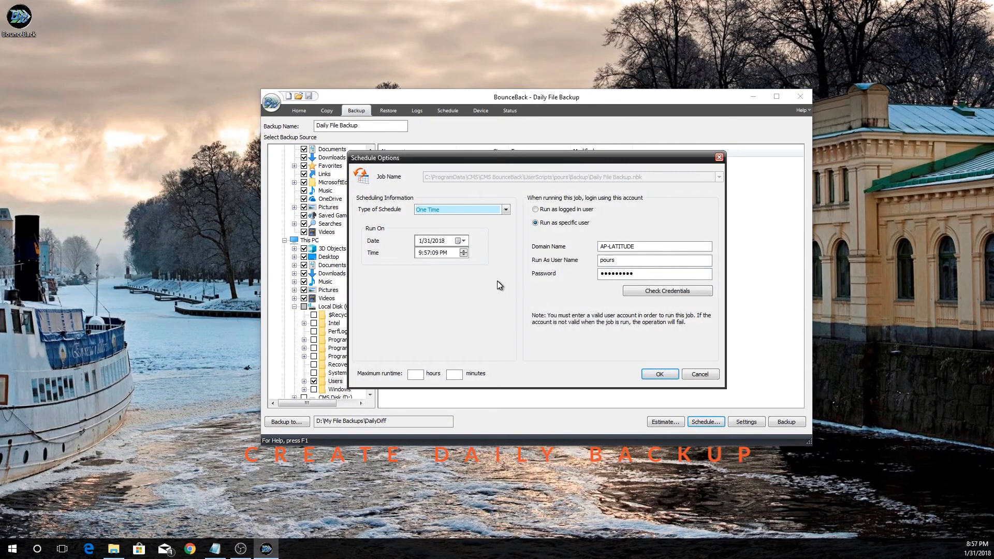
# - Set the schedule type to Daily with a first run date of 2/1/2018
pyautogui.click(497, 211)
pyautogui.click(451, 241)
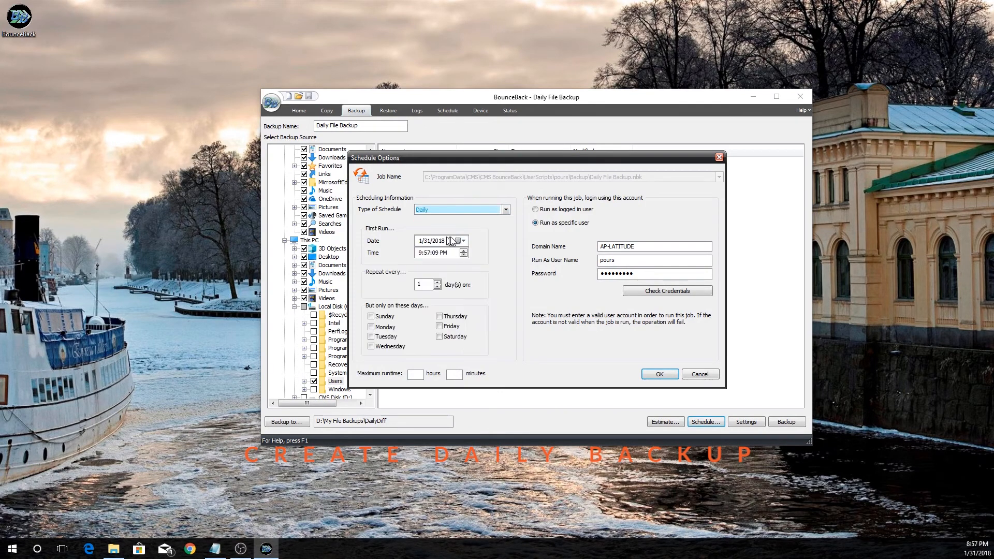
pyautogui.click(462, 240)
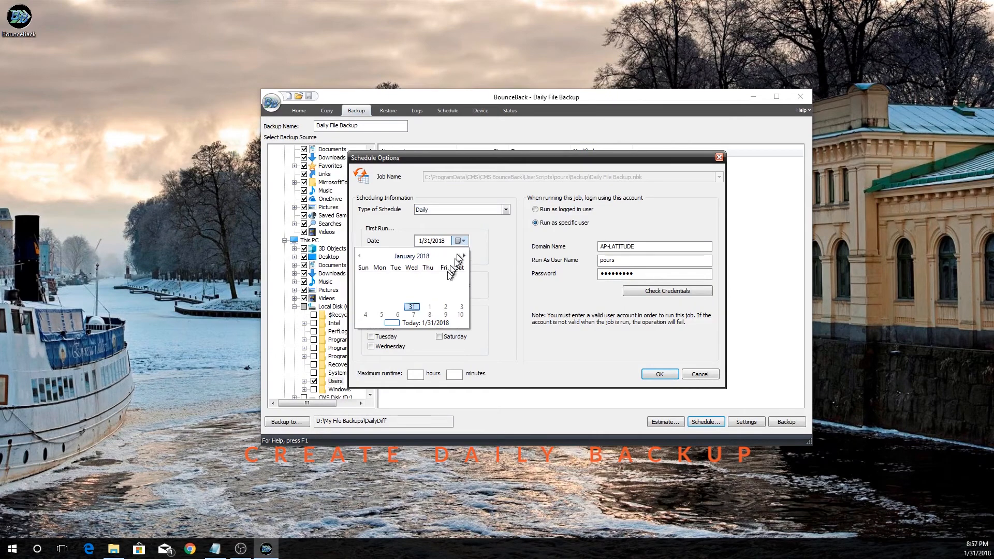
pyautogui.click(412, 307)
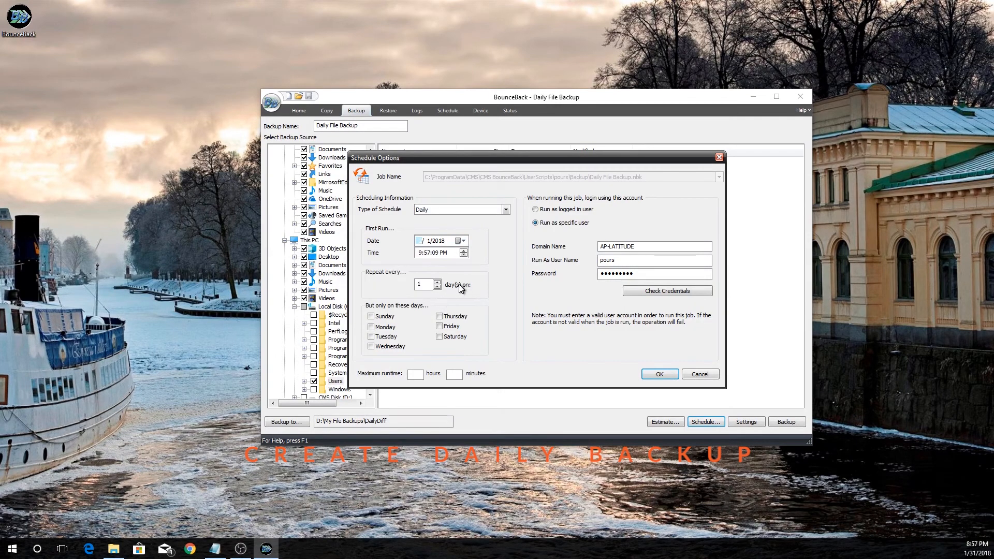
# - Select Sunday through Friday as run days, verify the login credentials and confirm
pyautogui.click(370, 316)
pyautogui.click(370, 327)
pyautogui.click(371, 336)
pyautogui.click(375, 347)
pyautogui.click(440, 317)
pyautogui.click(442, 327)
pyautogui.click(639, 291)
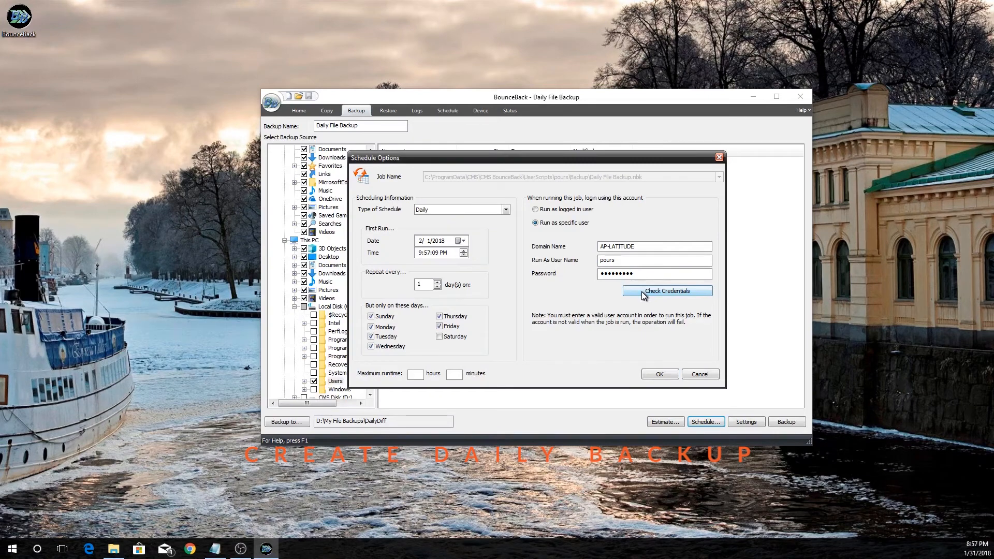
pyautogui.click(657, 374)
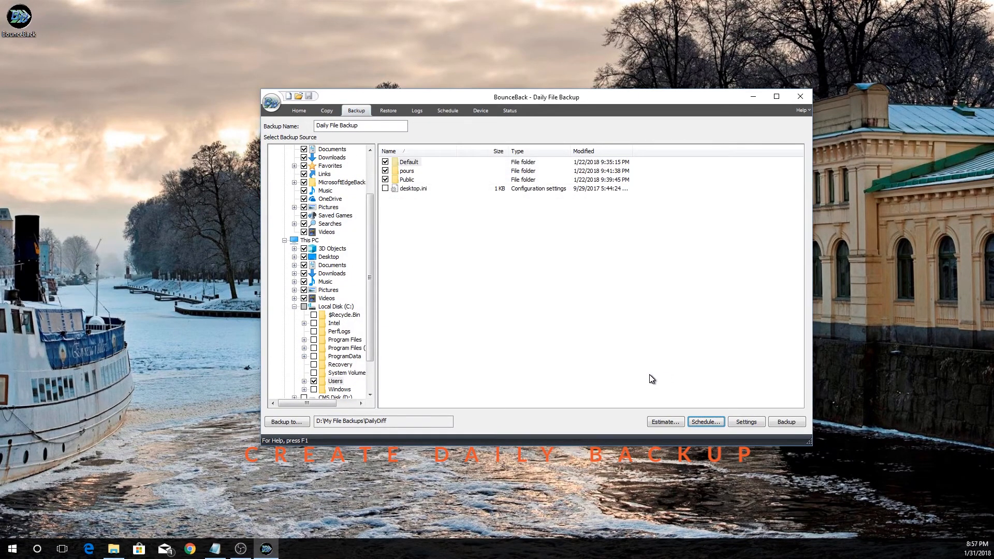
# - Run the Daily File Backup to completion, then view the three waiting scheduled jobs
pyautogui.click(780, 422)
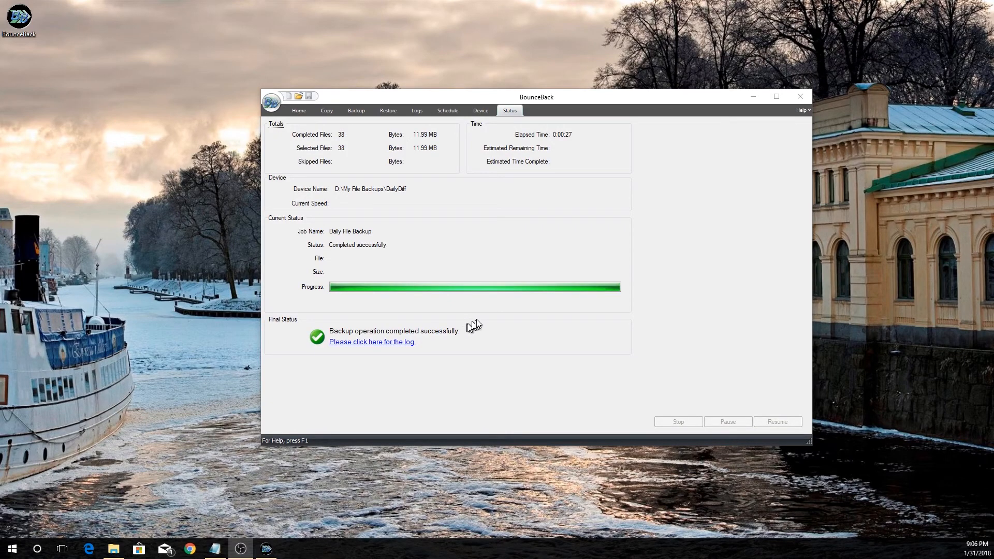
pyautogui.click(447, 112)
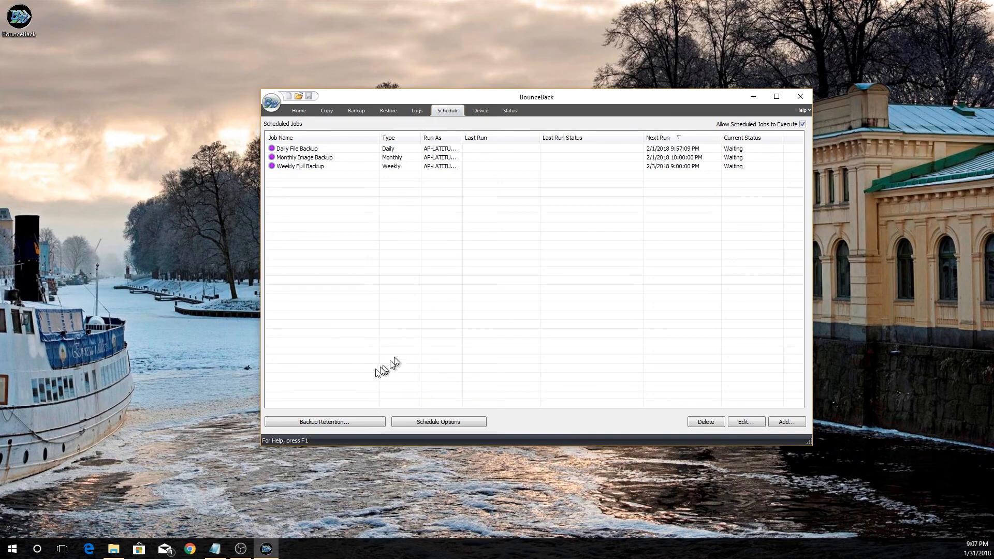
# - Set retention to keep backups by Age, maximum 2 Months, and save as My Backup Retention.nbk
pyautogui.click(340, 420)
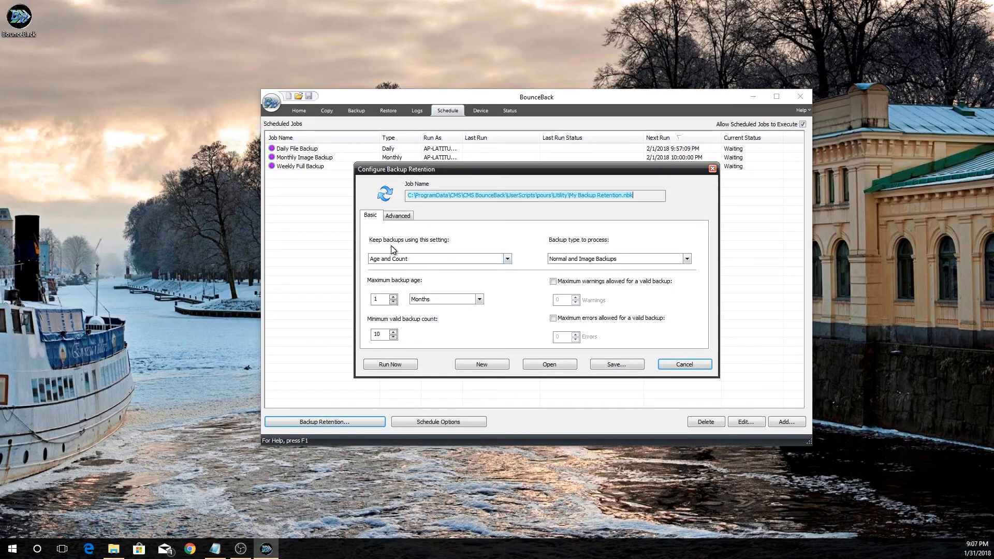
pyautogui.click(468, 259)
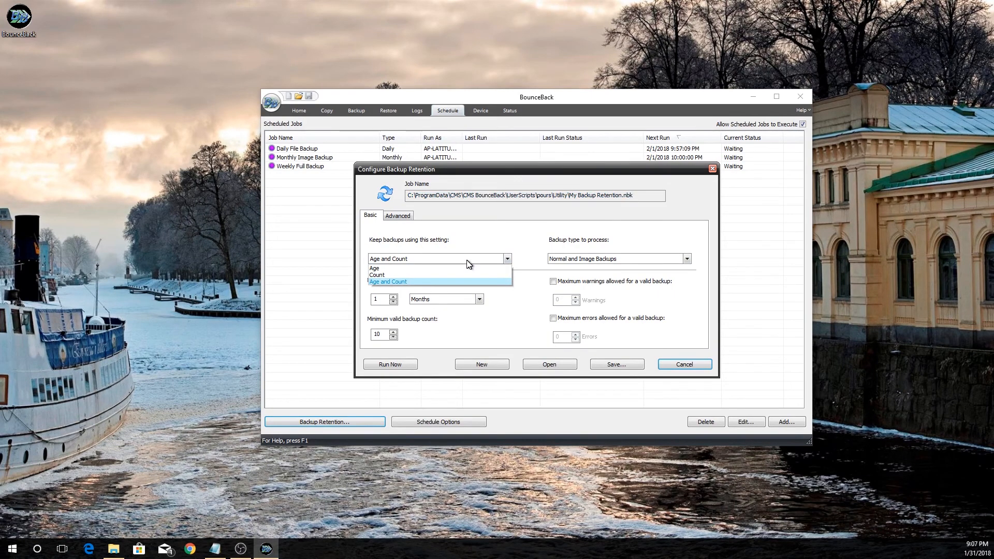
pyautogui.click(461, 269)
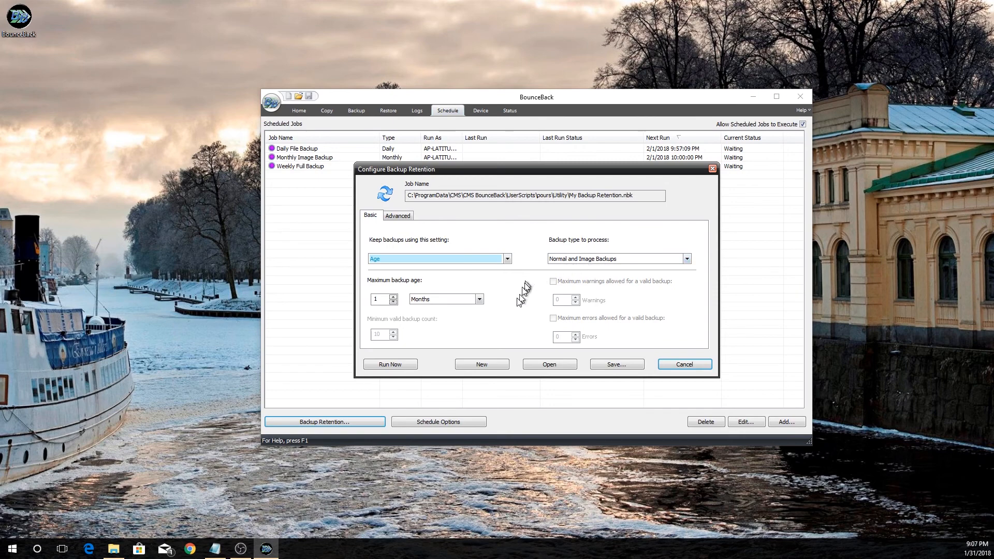
pyautogui.click(393, 298)
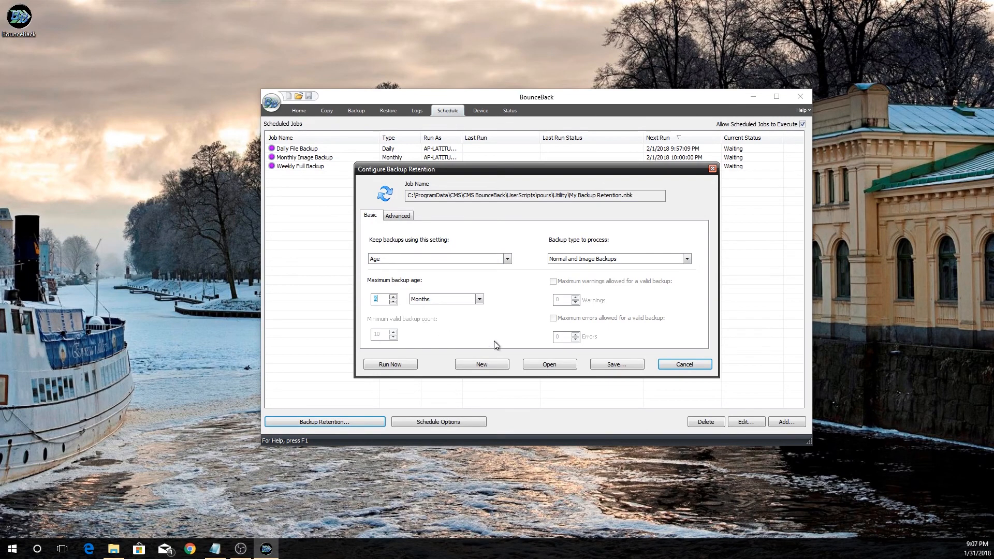
pyautogui.click(611, 365)
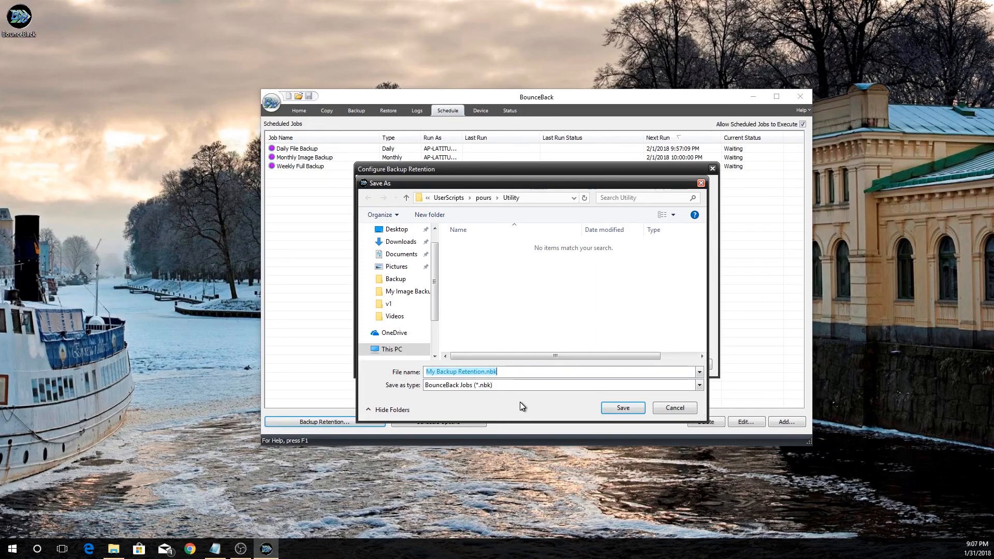
pyautogui.click(609, 408)
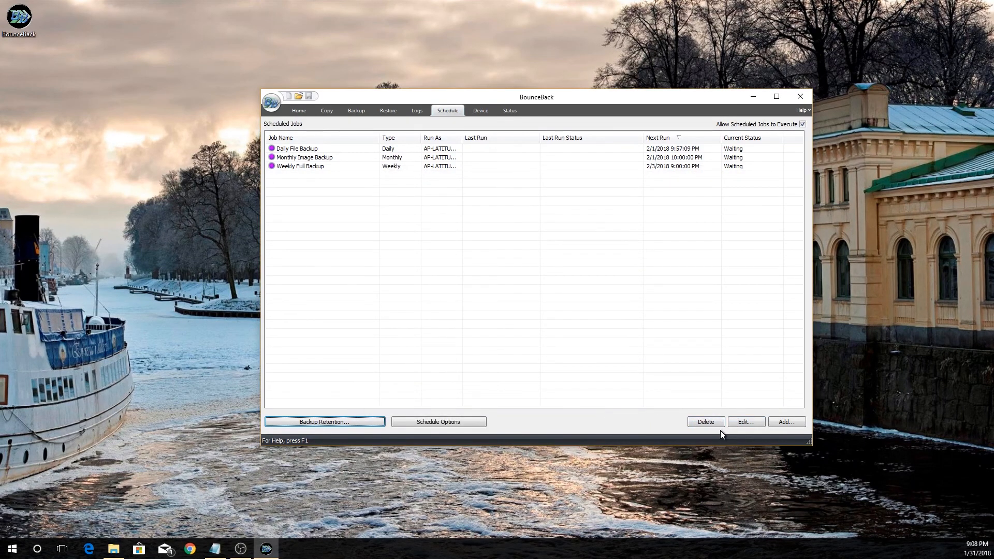
# - Schedule Utility\My Backup Retention.nbk as a weekly job starting 2/3/2018
pyautogui.click(782, 424)
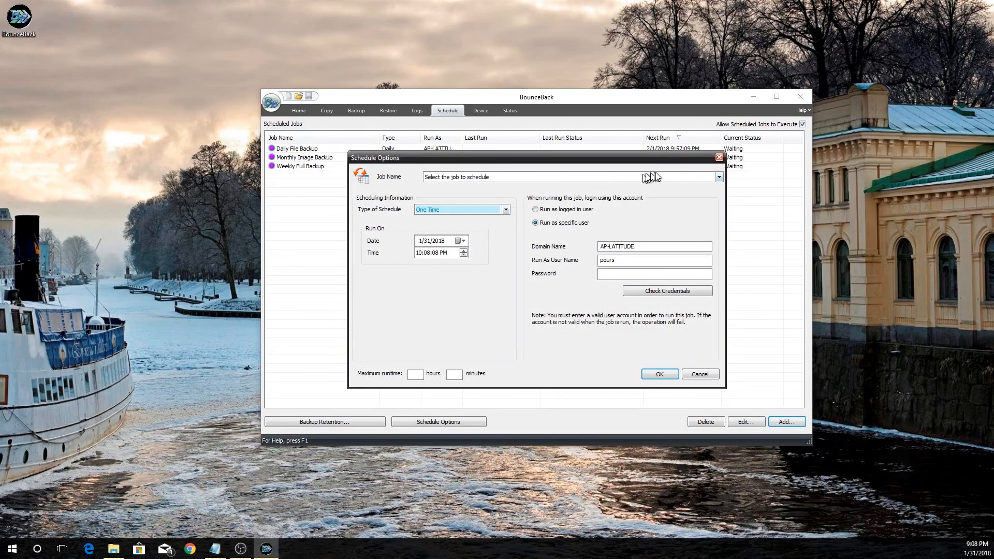
pyautogui.click(701, 179)
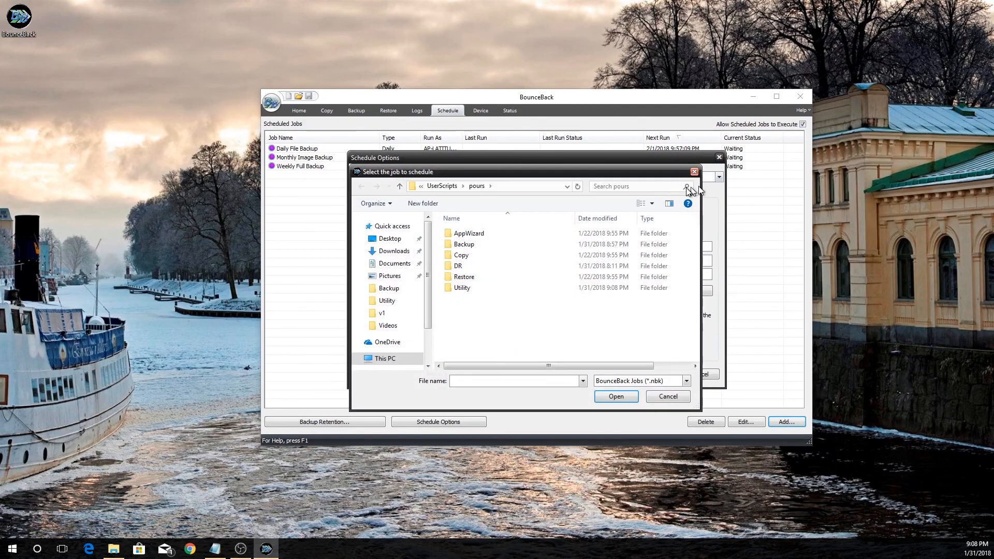
pyautogui.doubleClick(497, 288)
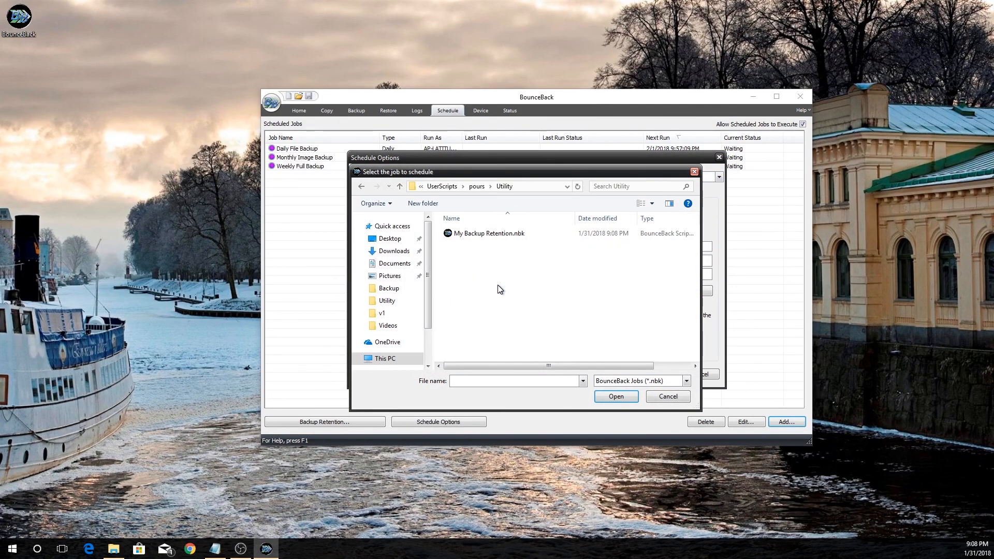
pyautogui.doubleClick(487, 233)
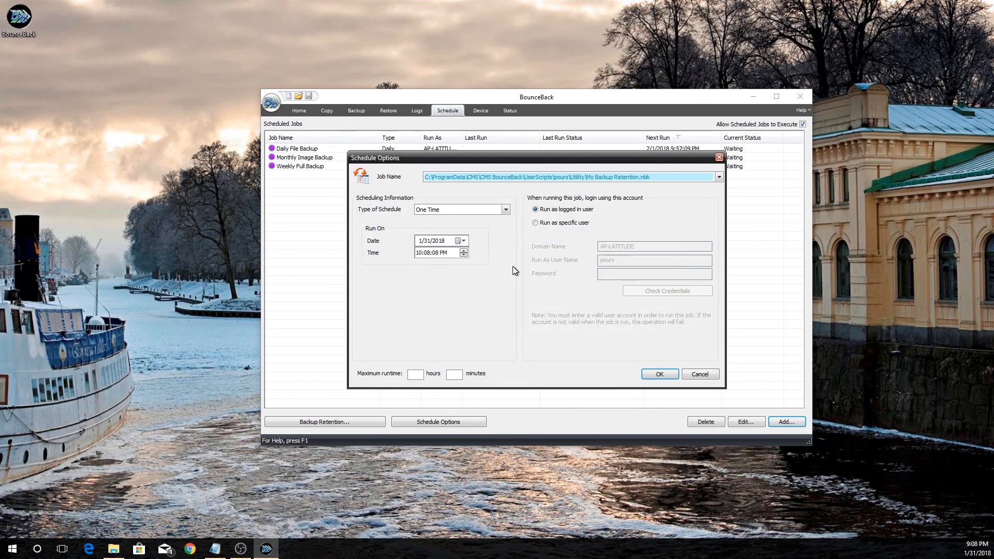
pyautogui.click(505, 210)
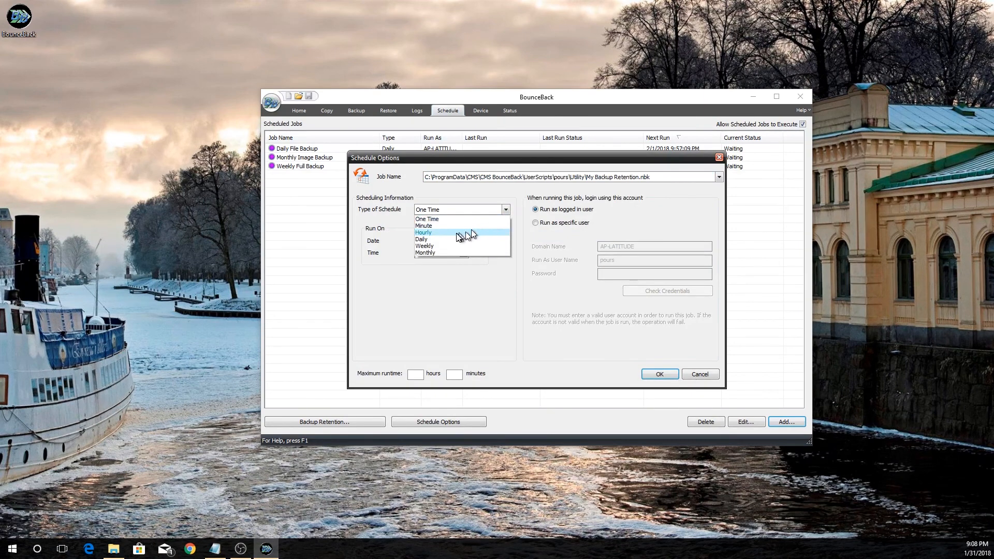
pyautogui.click(446, 246)
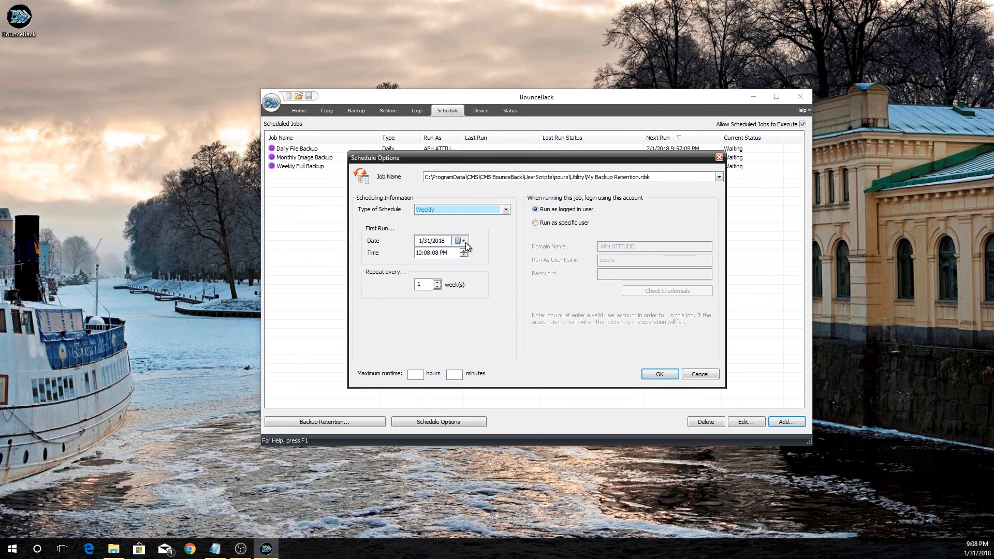
pyautogui.click(464, 242)
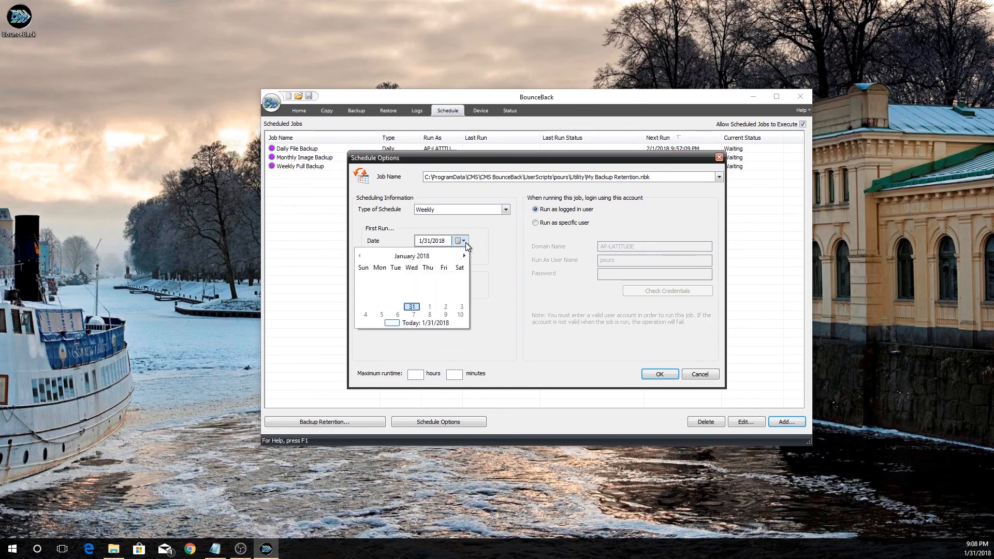
pyautogui.click(462, 306)
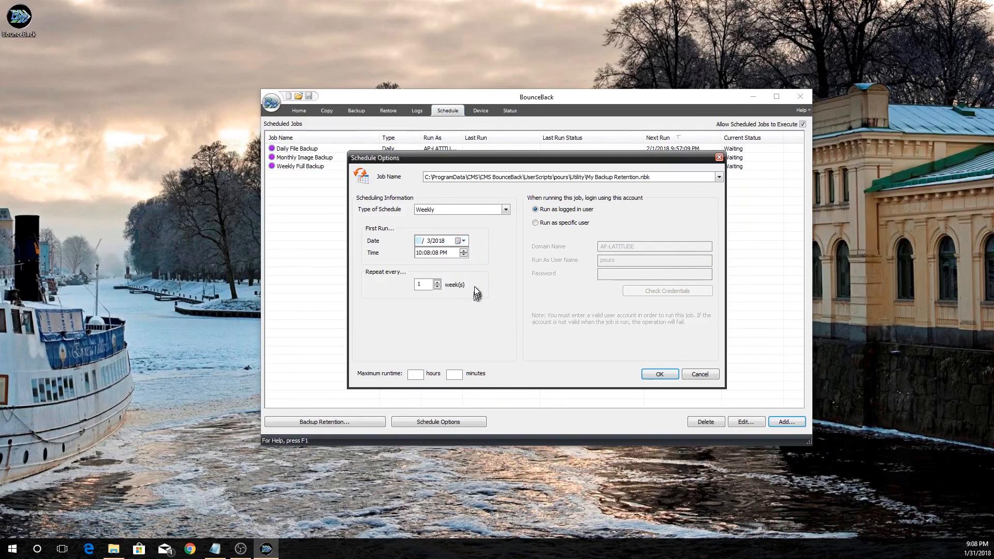
# - Set the start time to 9:00 PM, run as a specific user with the account password verified, and confirm
pyautogui.click(420, 253)
pyautogui.write('00:')
pyautogui.click(569, 224)
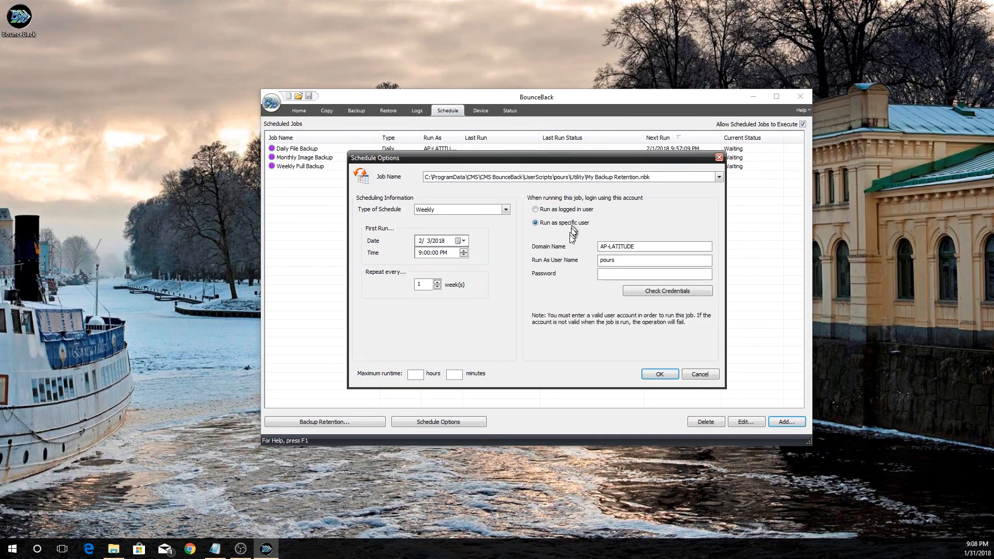
pyautogui.click(618, 274)
pyautogui.click(650, 293)
pyautogui.click(658, 373)
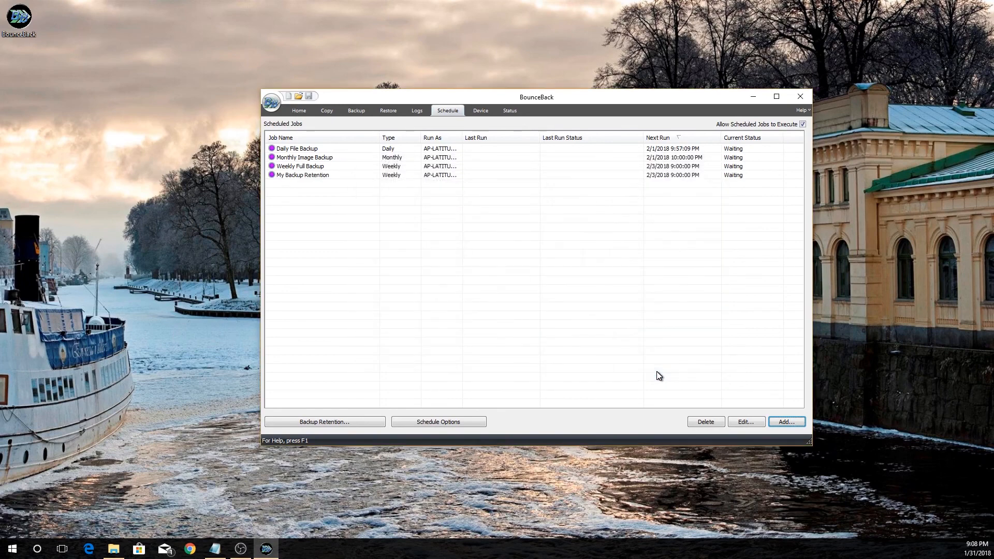